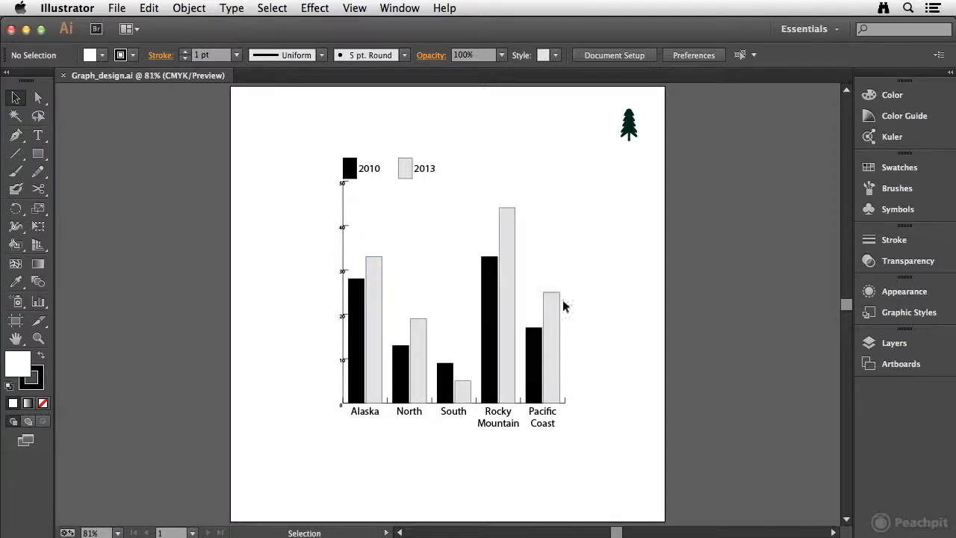
pyautogui.click(371, 317)
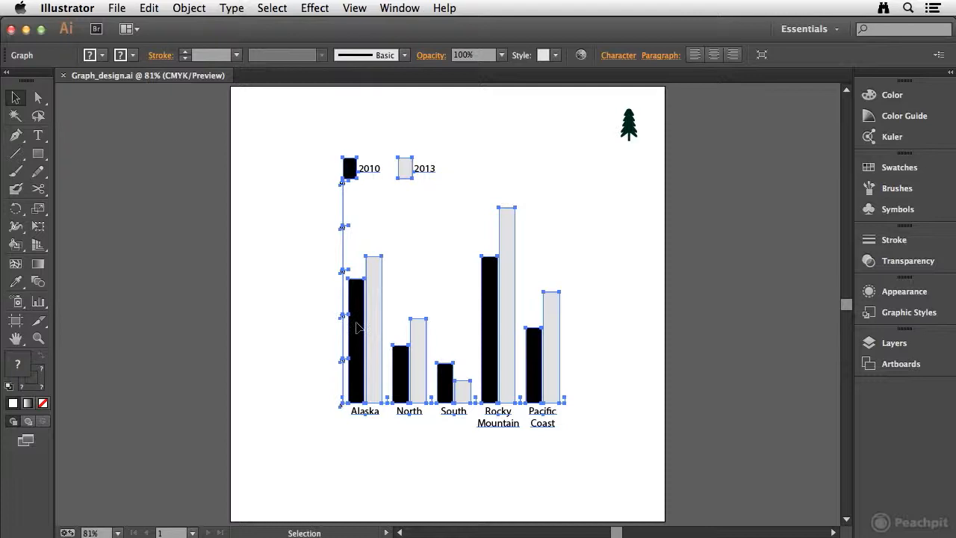
pyautogui.click(189, 8)
pyautogui.moveTo(224, 454)
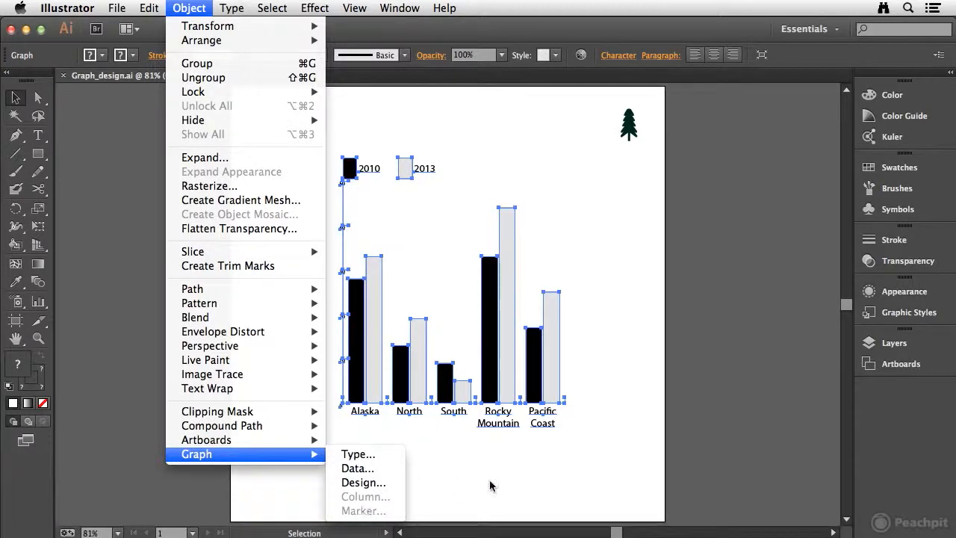
pyautogui.click(449, 478)
pyautogui.click(298, 458)
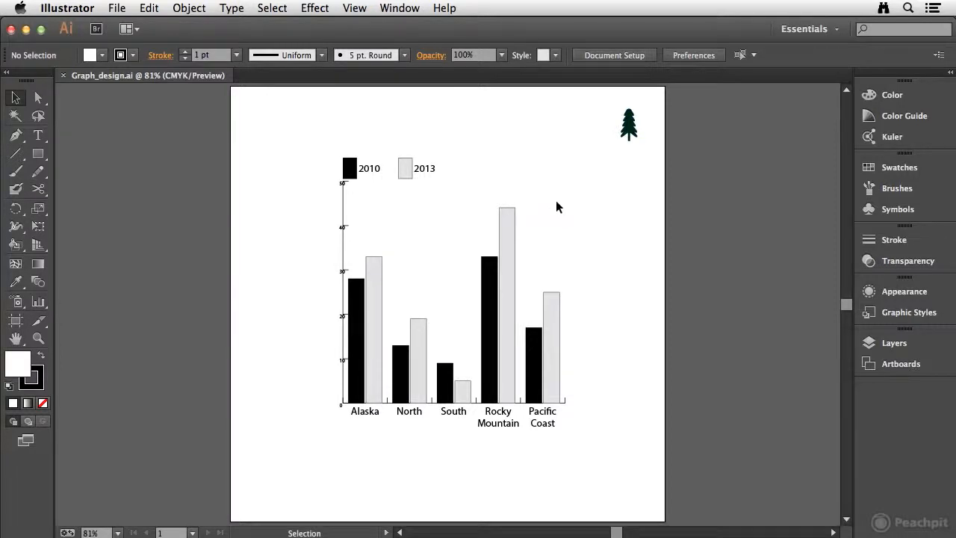
# Create a new graph design from the tree artwork in the artboard's upper-right corner.
pyautogui.moveTo(597, 97); pyautogui.dragTo(648, 155)
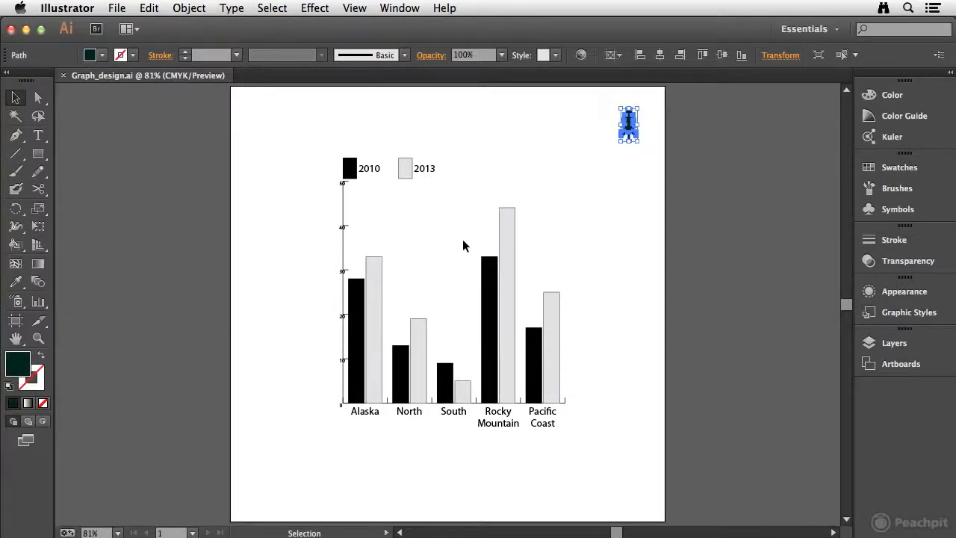
pyautogui.click(195, 10)
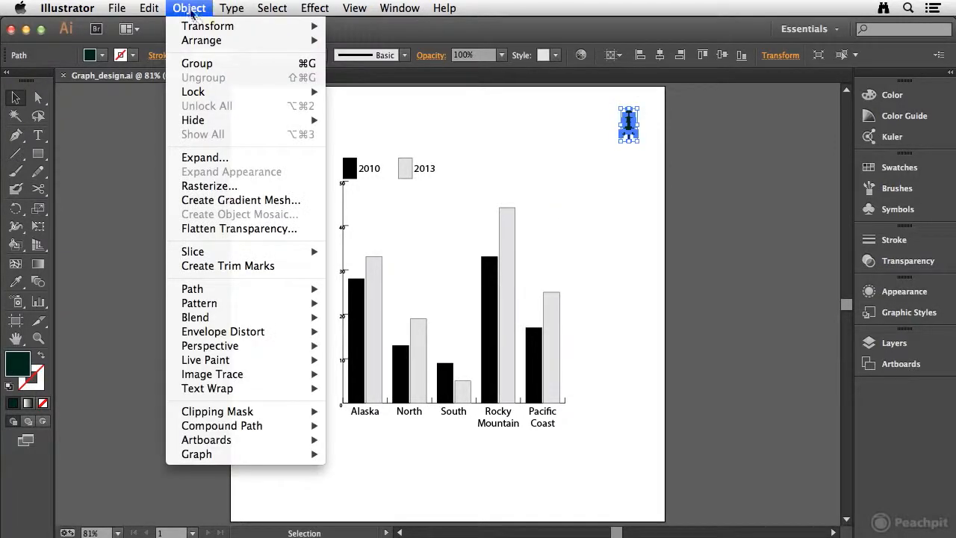
pyautogui.moveTo(314, 454)
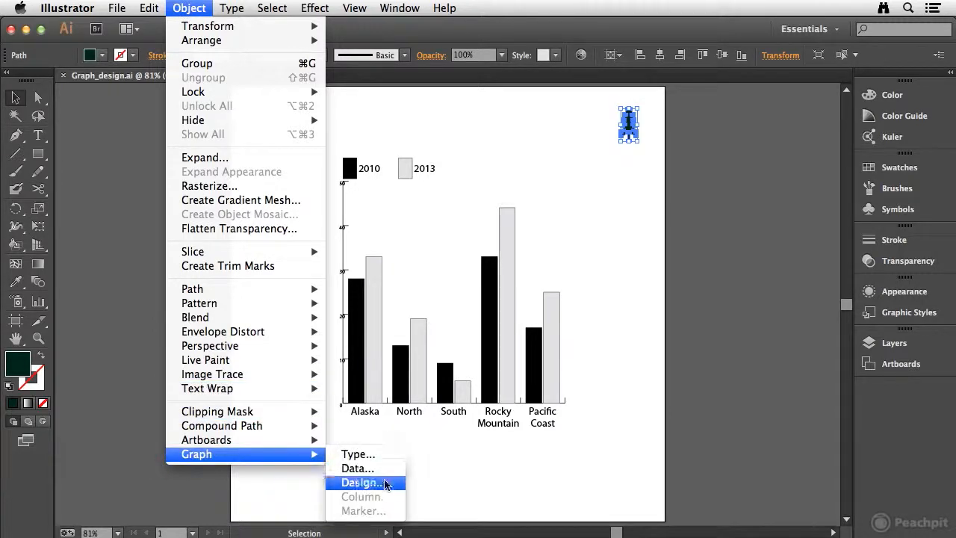
pyautogui.click(384, 483)
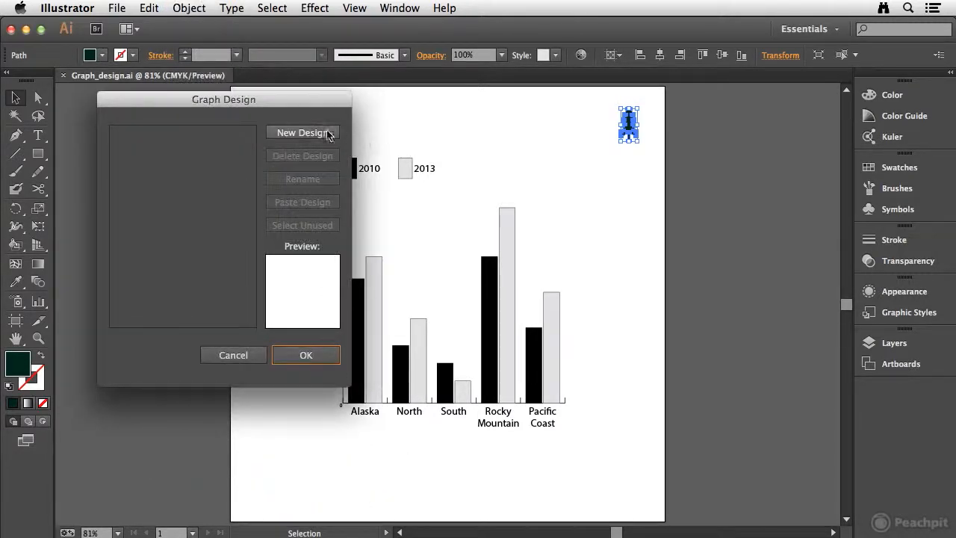
pyautogui.click(298, 132)
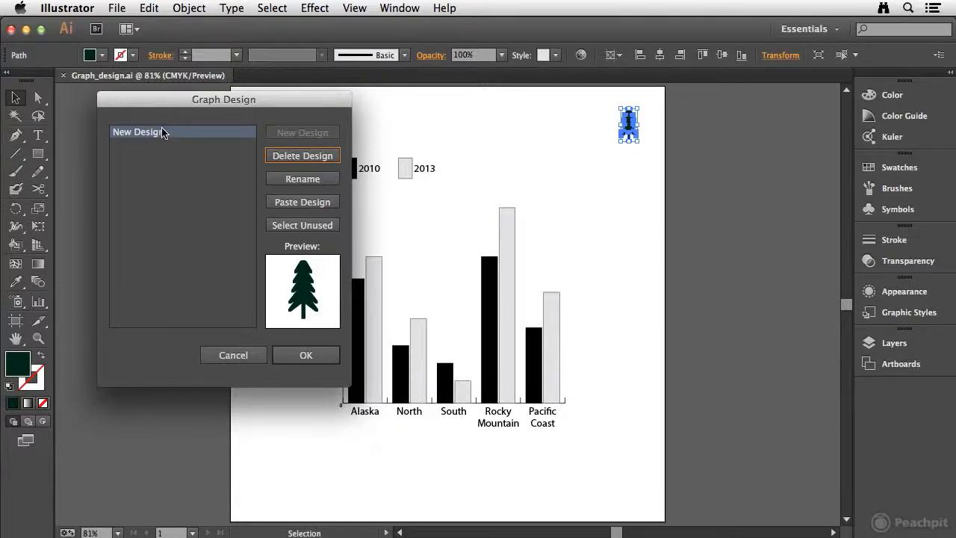
# Rename the new graph design as Trees and accept the graph design settings.
pyautogui.click(304, 181)
pyautogui.write('Trees')
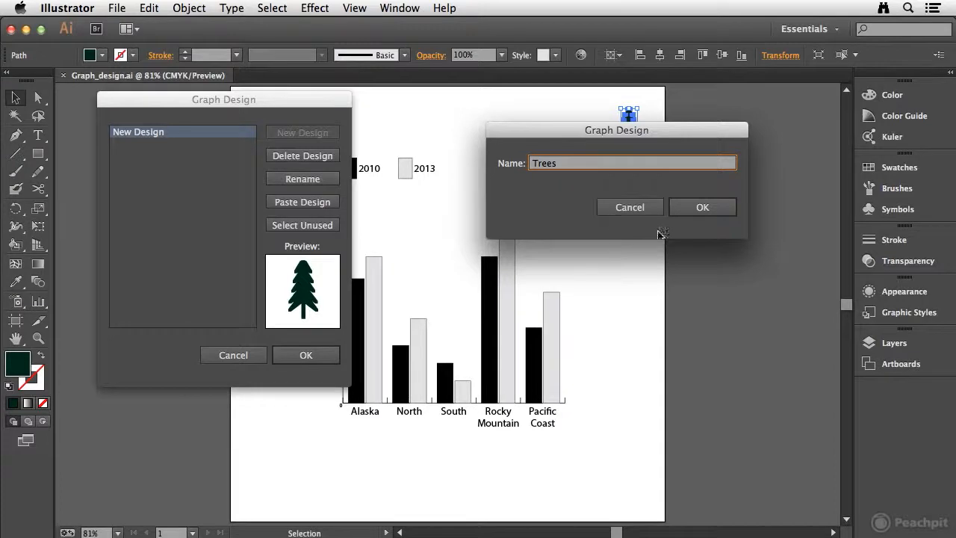
pyautogui.click(706, 208)
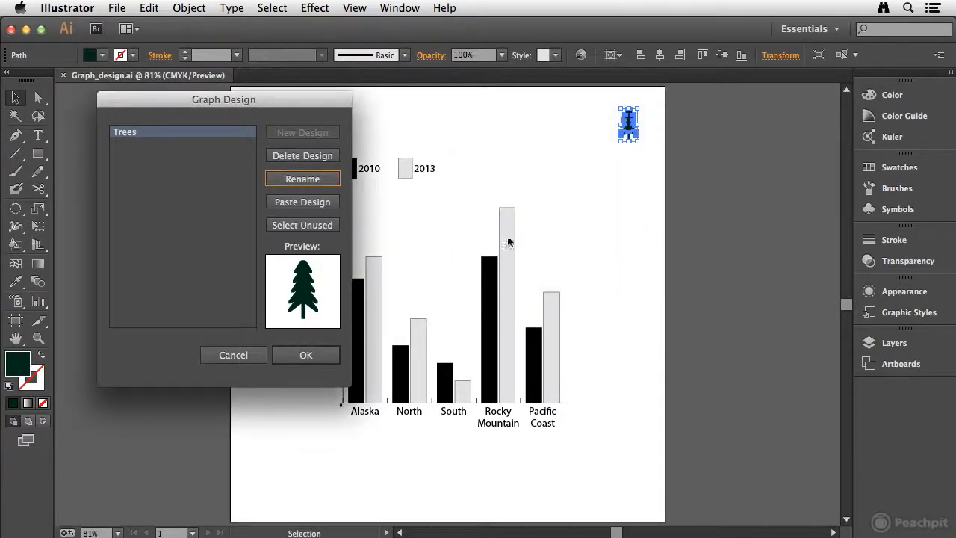
pyautogui.click(303, 357)
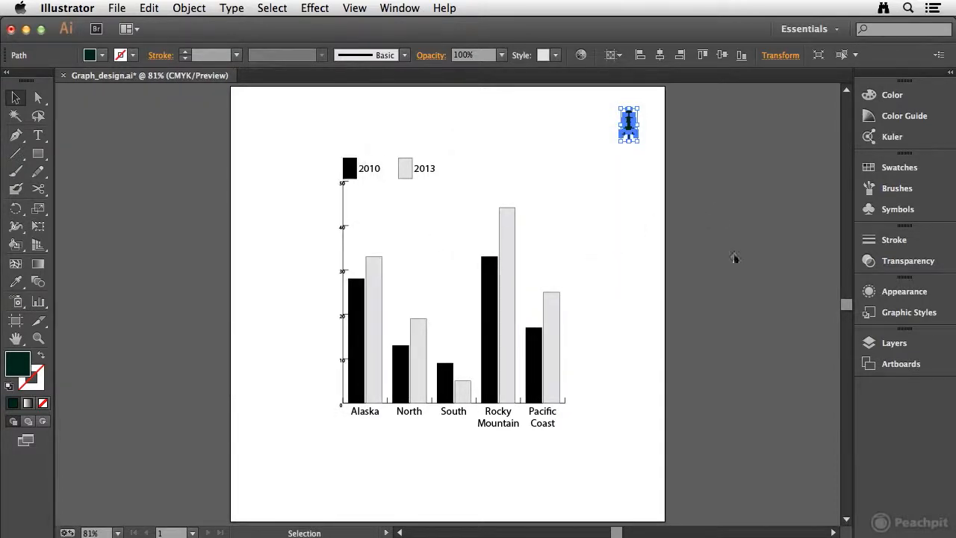
# Delete the original tree artwork from the artboard.
pyautogui.click(658, 150)
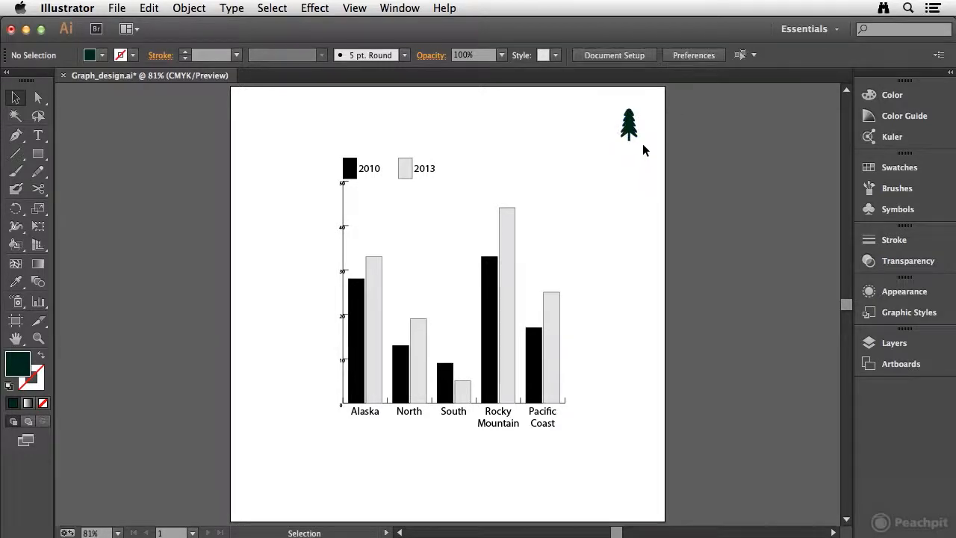
pyautogui.click(629, 126)
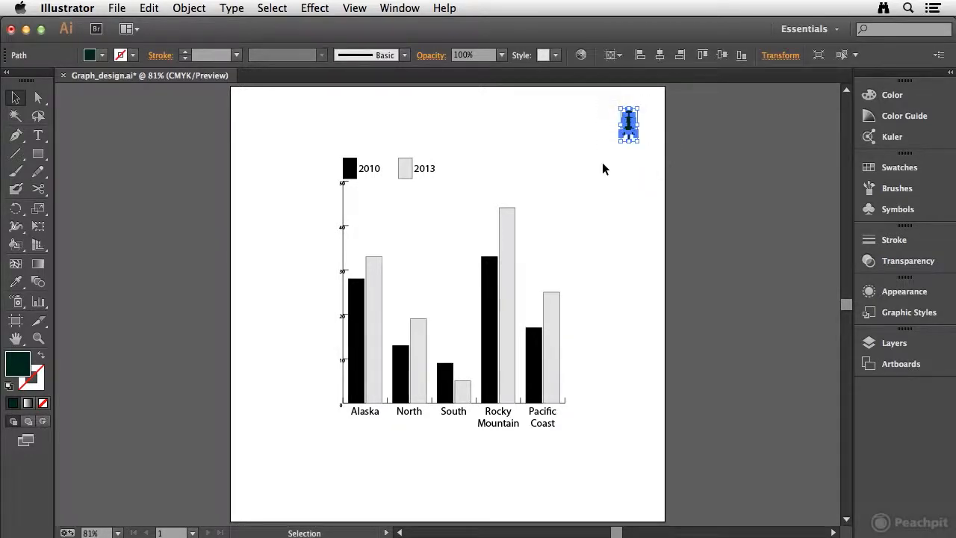
pyautogui.press('Delete')
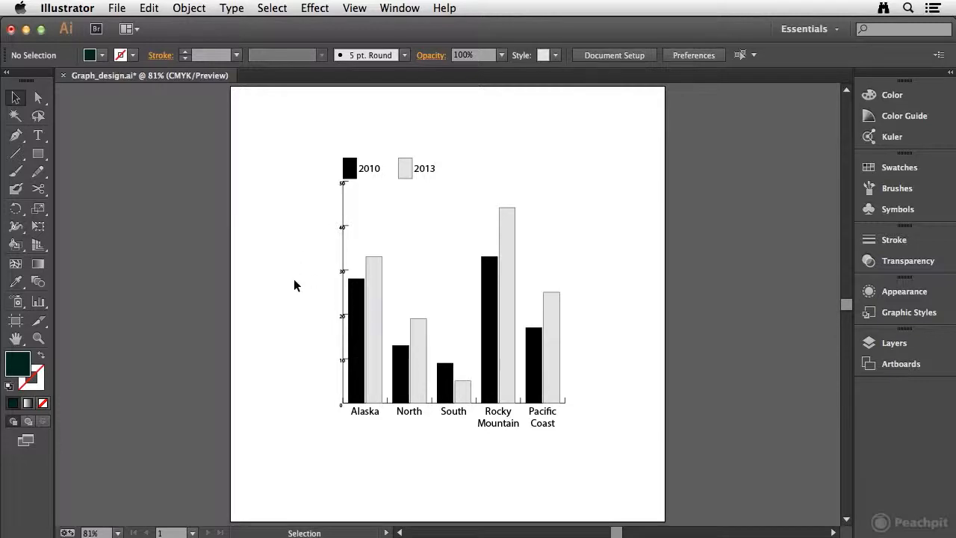
# Paste the stored Trees graph design onto the artboard and move it to the artboard's upper-right corner.
pyautogui.click(189, 7)
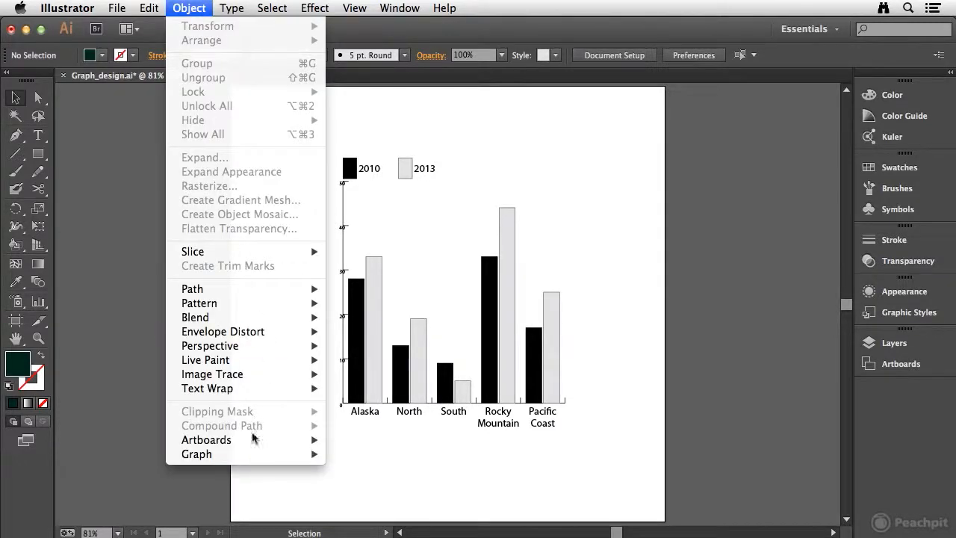
pyautogui.moveTo(318, 454)
pyautogui.click(384, 481)
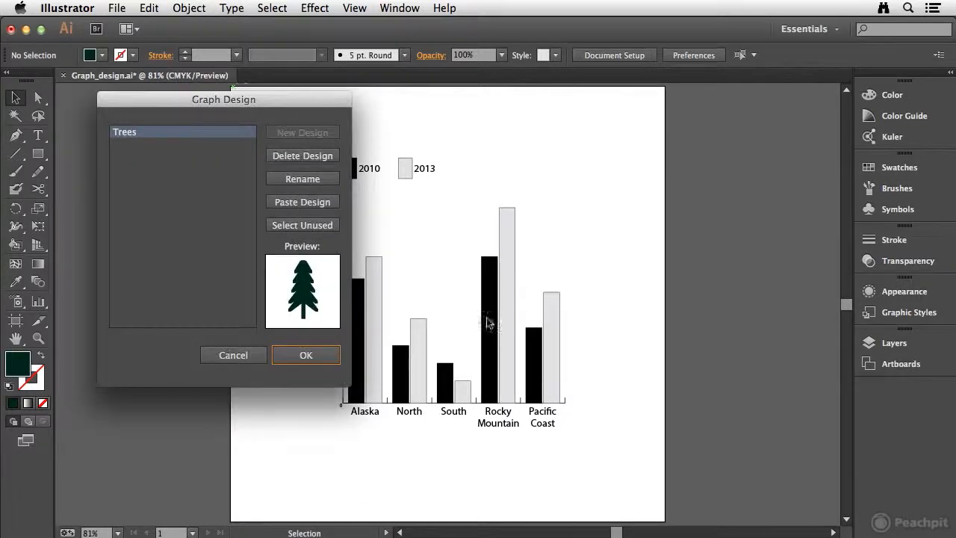
pyautogui.click(302, 202)
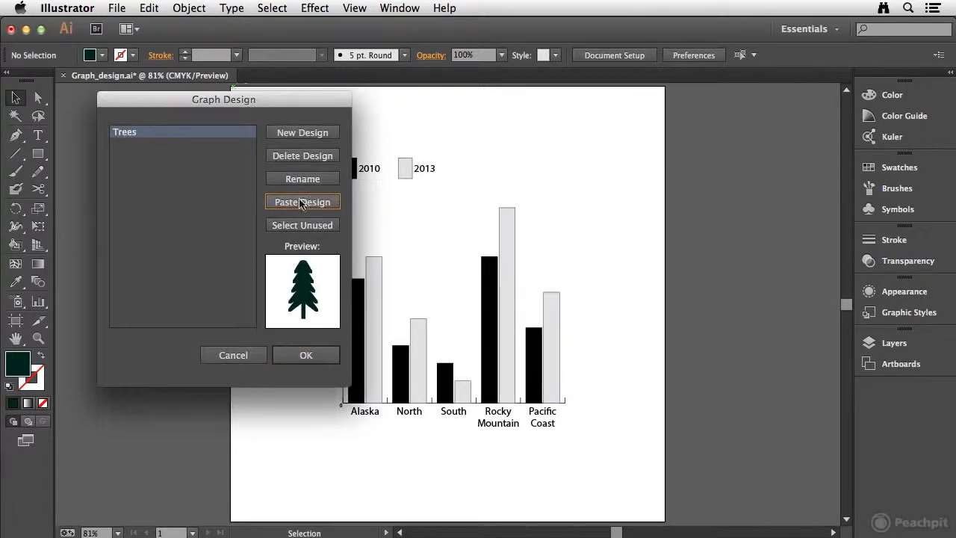
pyautogui.click(317, 356)
pyautogui.moveTo(452, 303); pyautogui.dragTo(643, 116)
pyautogui.click(640, 169)
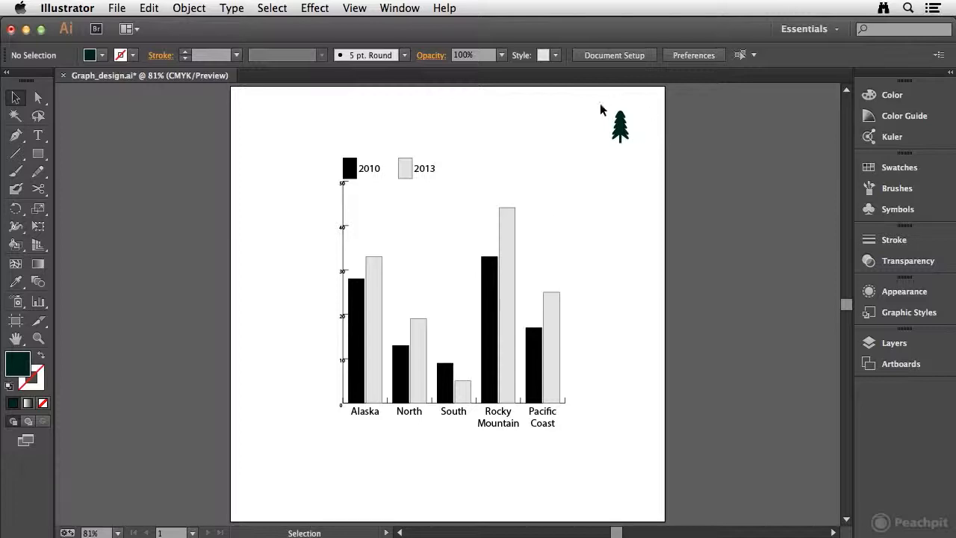
# Delete the pasted tree from the artboard.
pyautogui.moveTo(602, 109); pyautogui.dragTo(642, 164)
pyautogui.press('Delete')
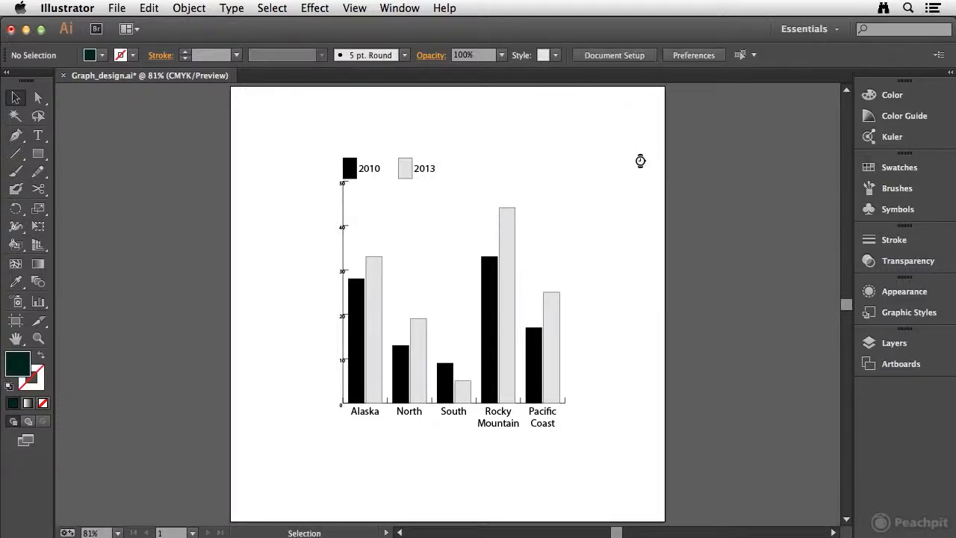
# Apply the Trees column design to the bar graph with the Vertically Scaled column type and rotated legend design.
pyautogui.click(383, 307)
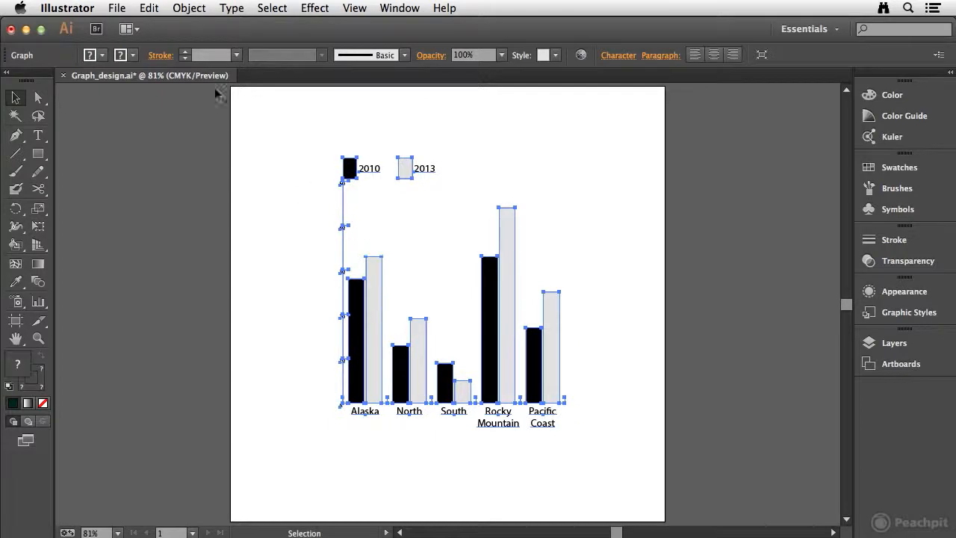
pyautogui.click(191, 8)
pyautogui.moveTo(245, 455)
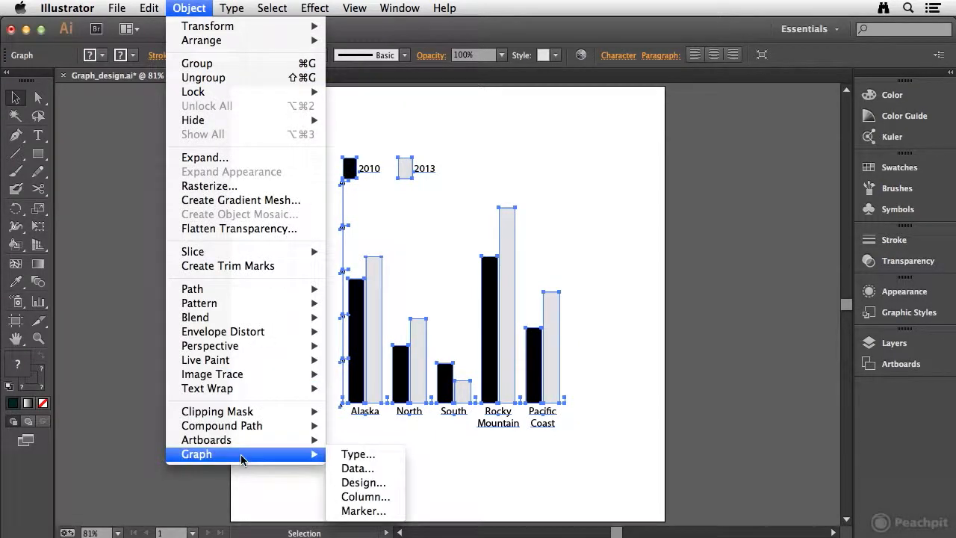
pyautogui.click(381, 498)
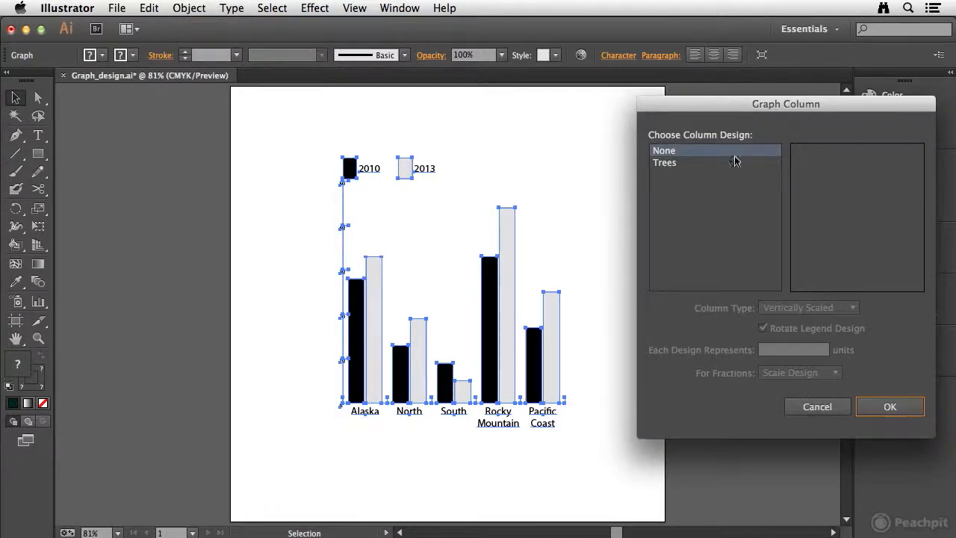
pyautogui.click(686, 167)
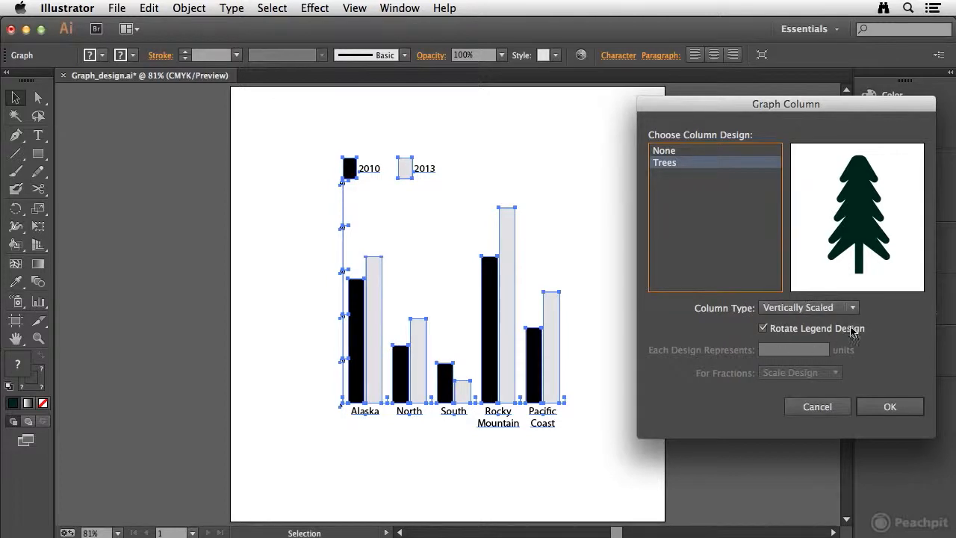
pyautogui.click(890, 406)
pyautogui.click(240, 339)
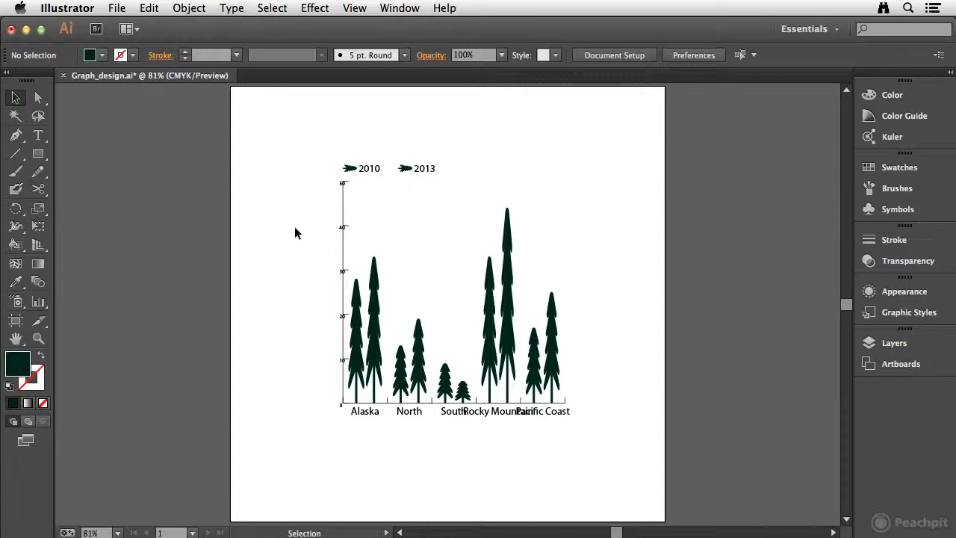
# Change the graph's column type to Uniformly Scaled and turn off Rotate Legend Design.
pyautogui.click(378, 276)
pyautogui.click(189, 7)
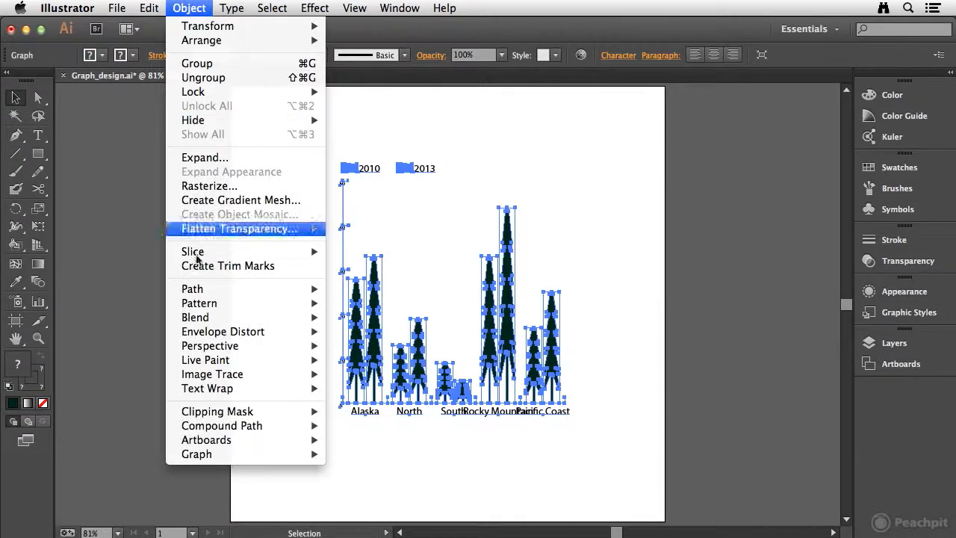
pyautogui.moveTo(291, 453)
pyautogui.click(352, 495)
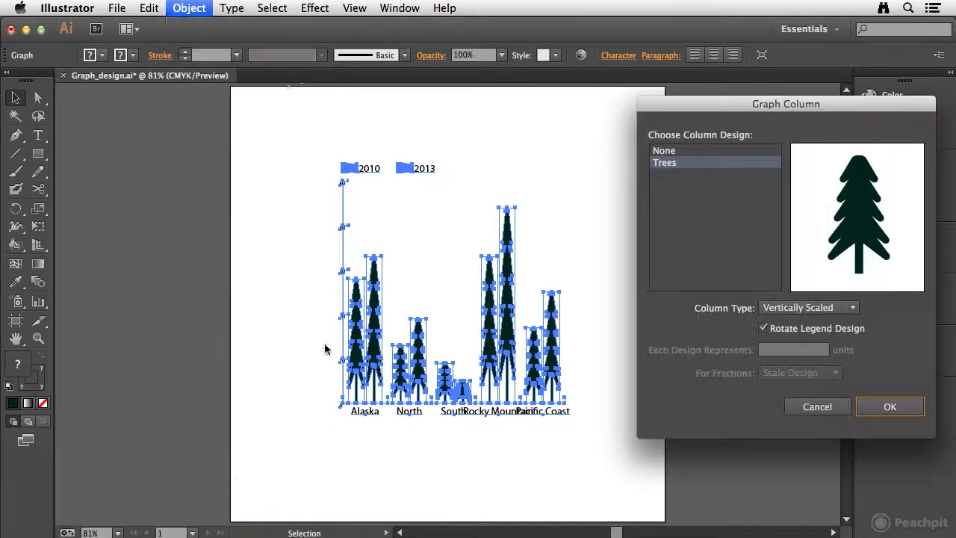
pyautogui.click(818, 308)
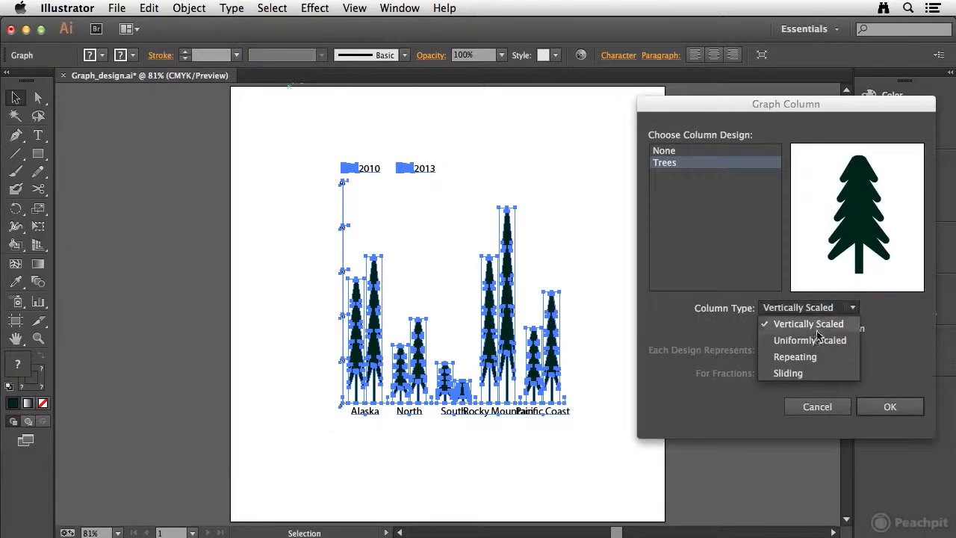
pyautogui.click(817, 340)
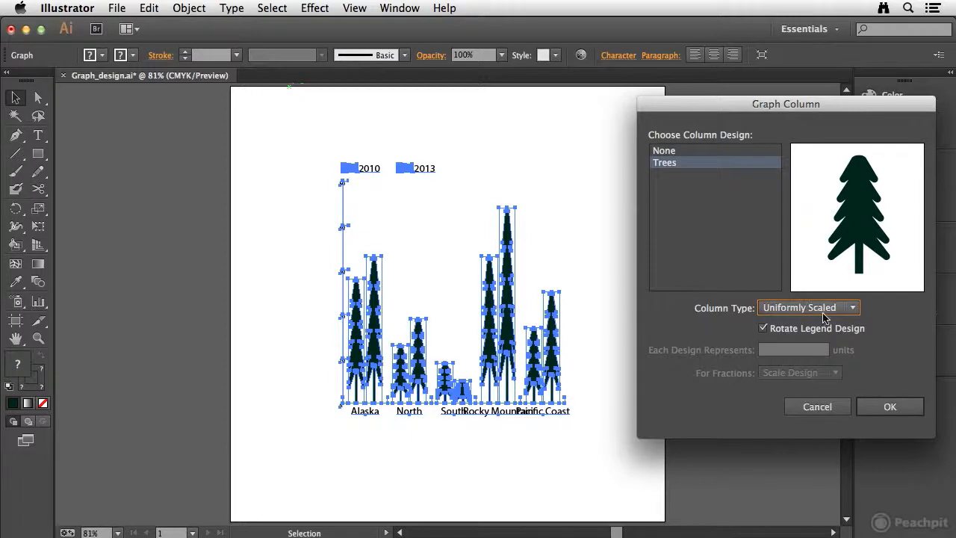
pyautogui.click(796, 329)
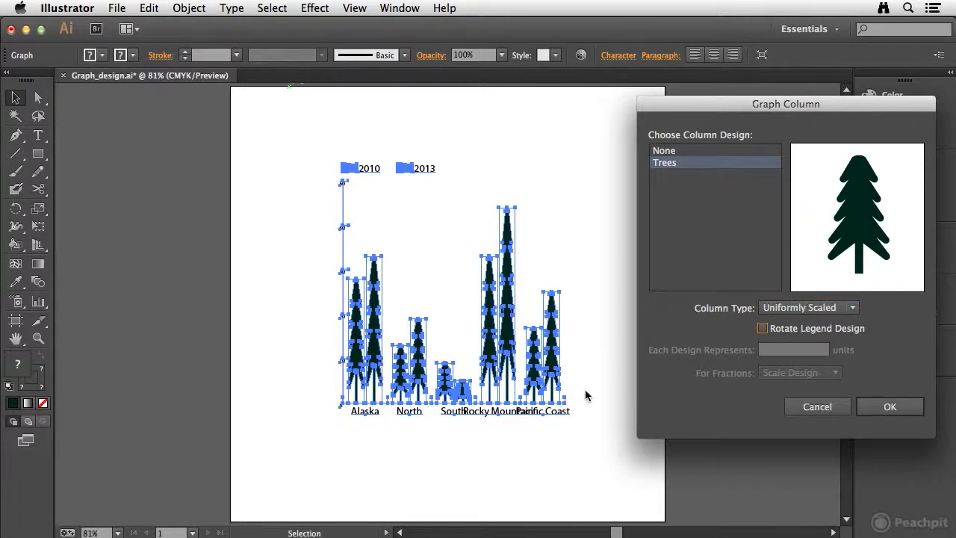
pyautogui.click(889, 407)
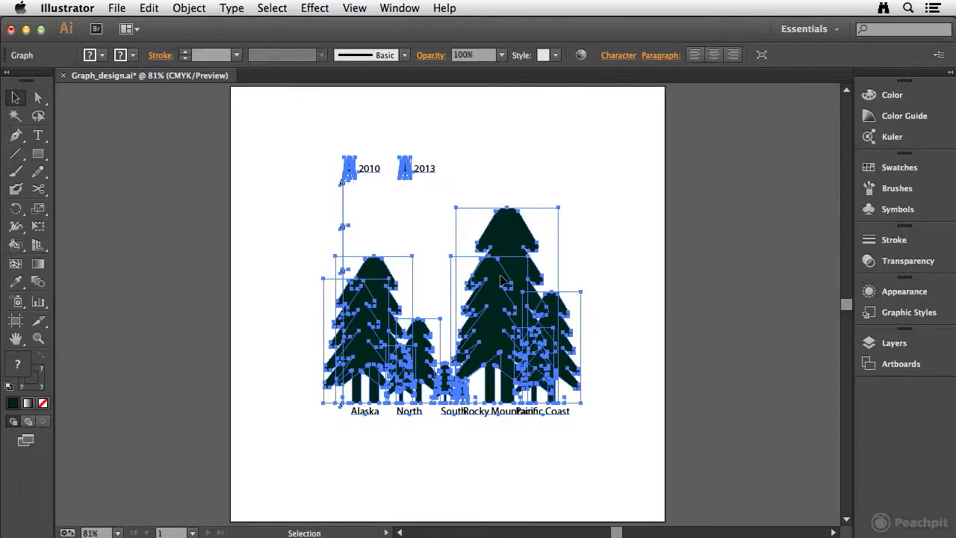
pyautogui.click(436, 134)
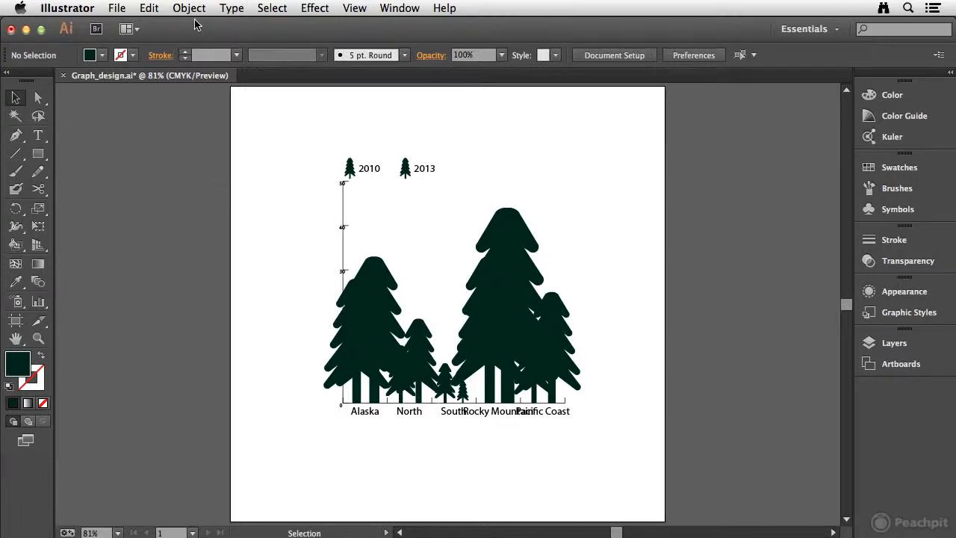
# Change the graph's column type to Repeating with each design representing 10 units and fractions set to Chop Design.
pyautogui.click(381, 281)
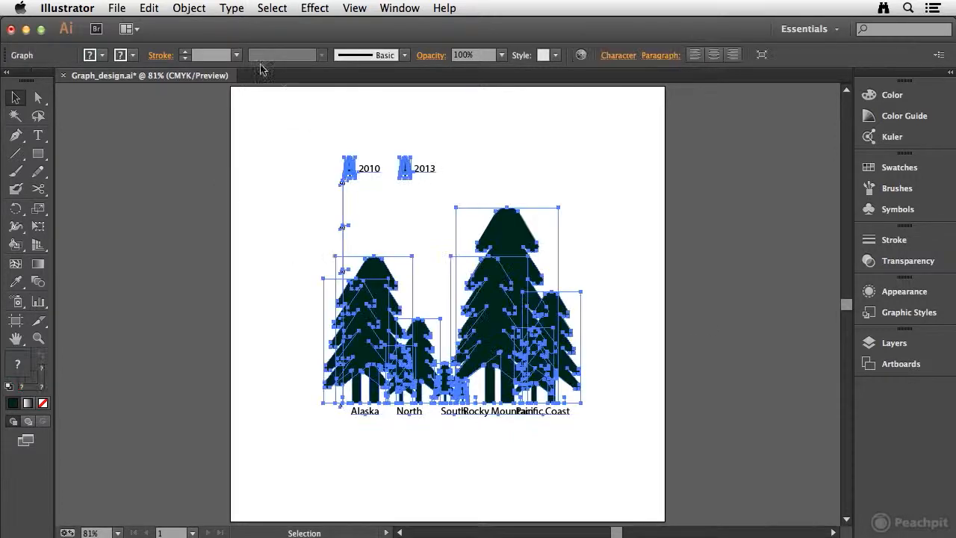
pyautogui.click(189, 7)
pyautogui.moveTo(233, 456)
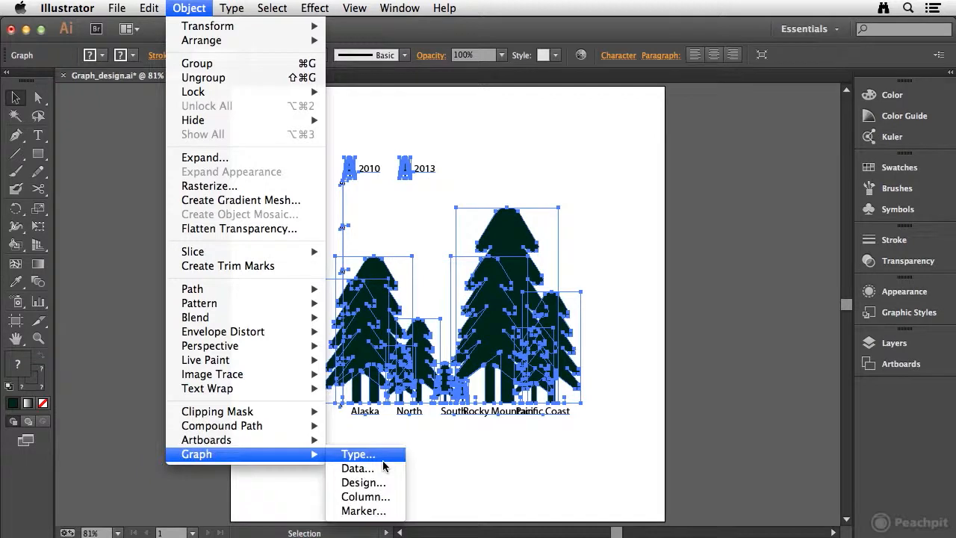
pyautogui.click(351, 498)
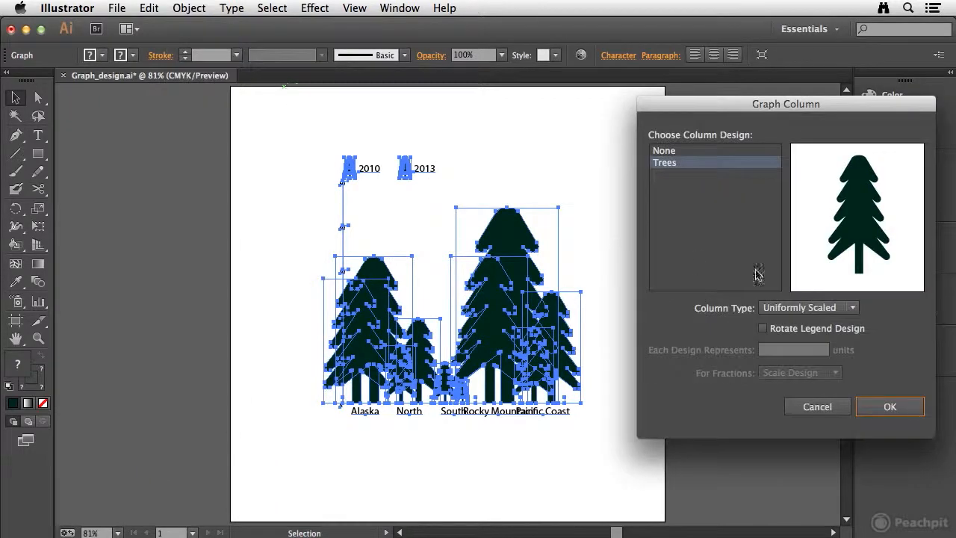
pyautogui.click(810, 308)
pyautogui.click(788, 357)
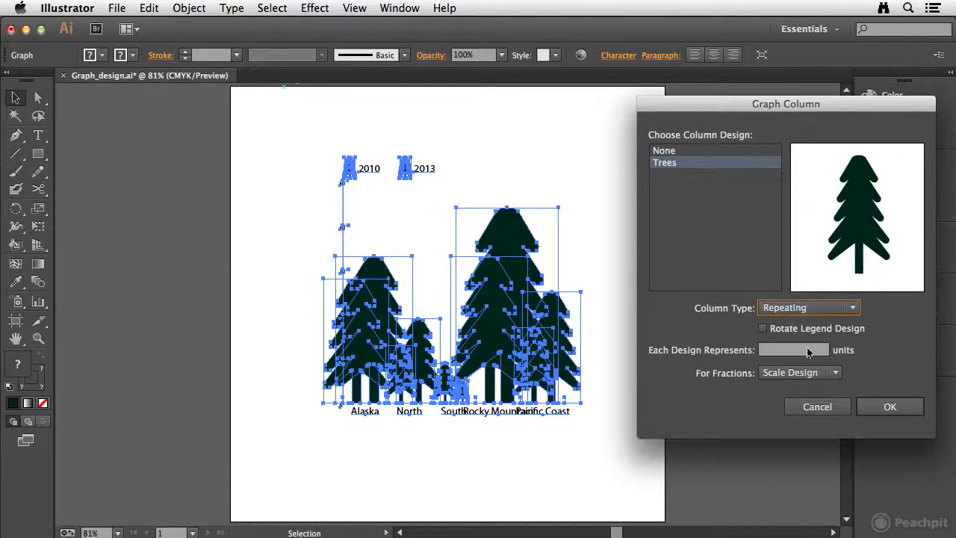
pyautogui.click(793, 349)
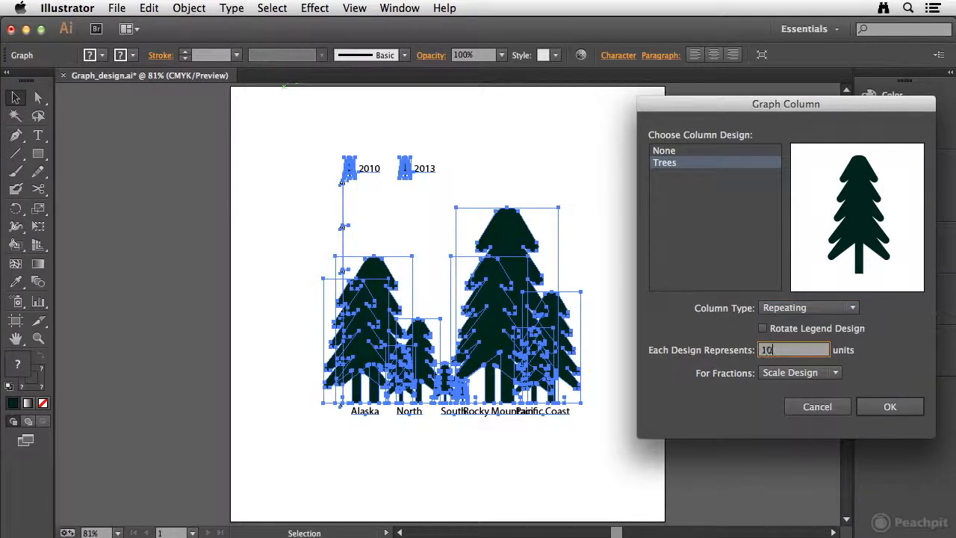
pyautogui.click(827, 373)
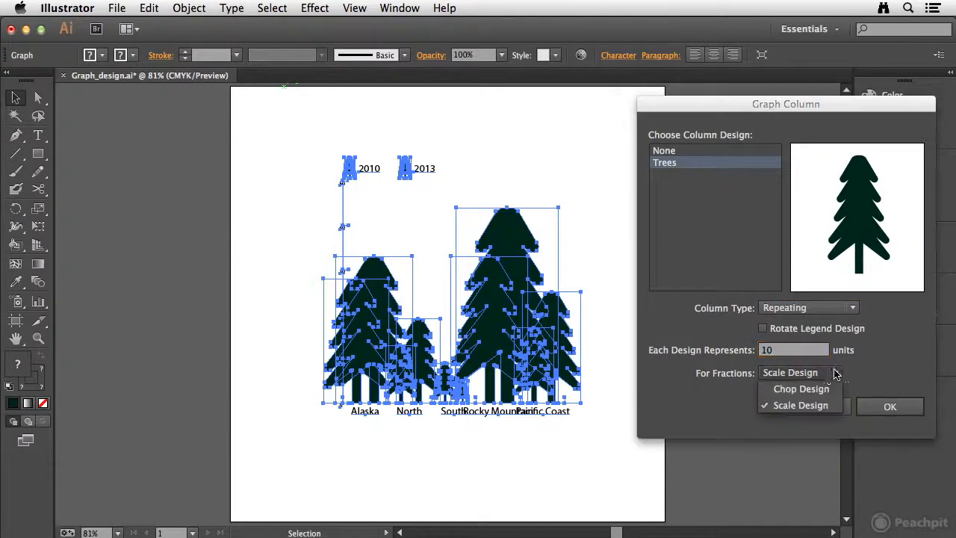
pyautogui.click(795, 390)
pyautogui.click(890, 408)
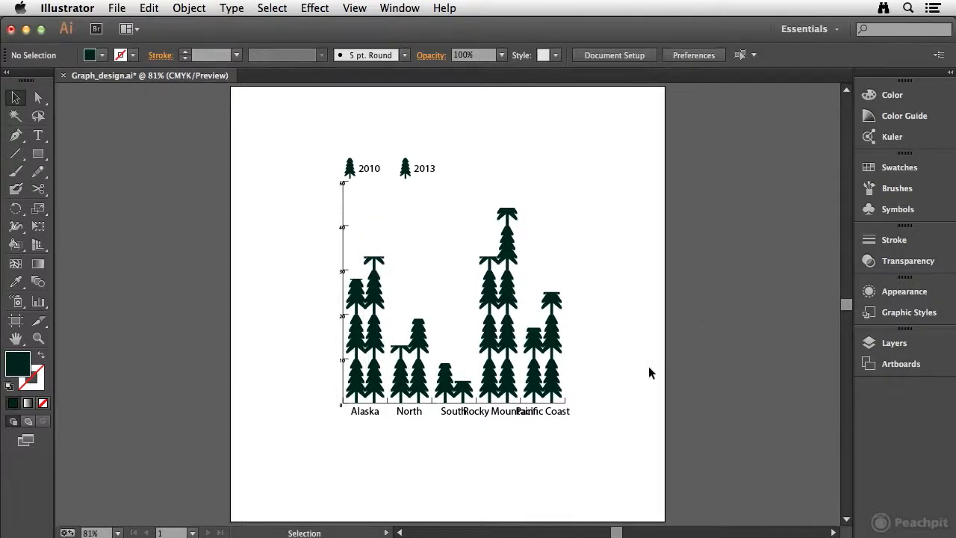
# Change the tree graph's column type to Sliding and deselect the graph.
pyautogui.click(377, 378)
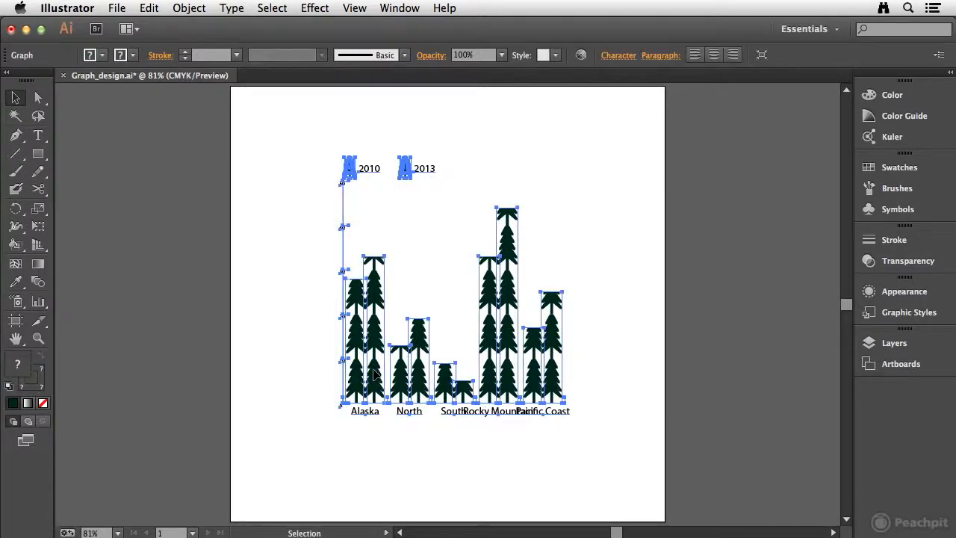
pyautogui.click(190, 9)
pyautogui.moveTo(287, 455)
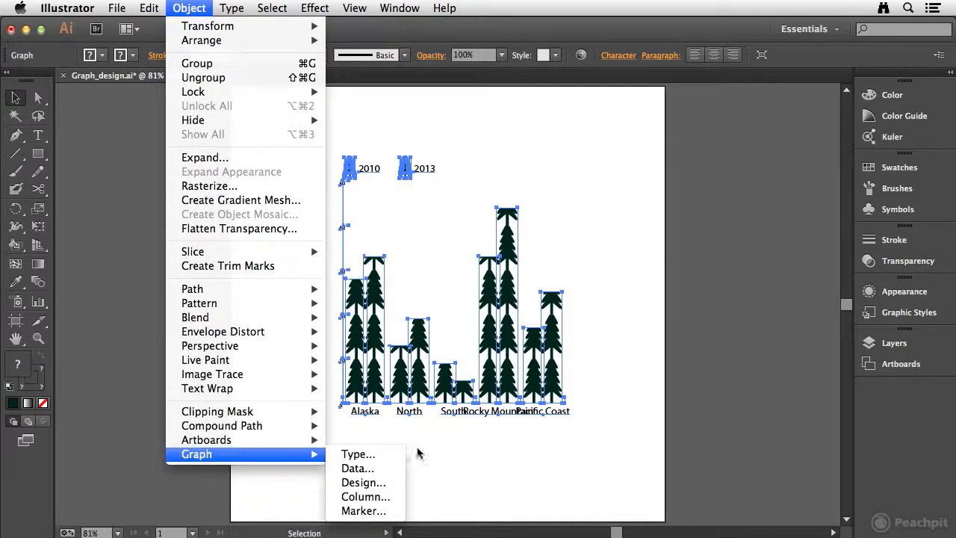
pyautogui.click(378, 497)
pyautogui.click(810, 307)
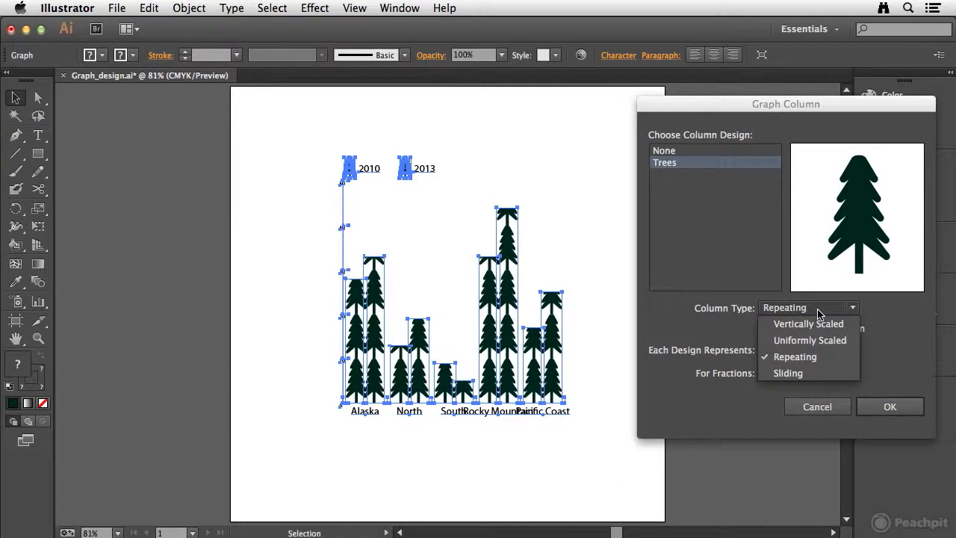
pyautogui.click(794, 375)
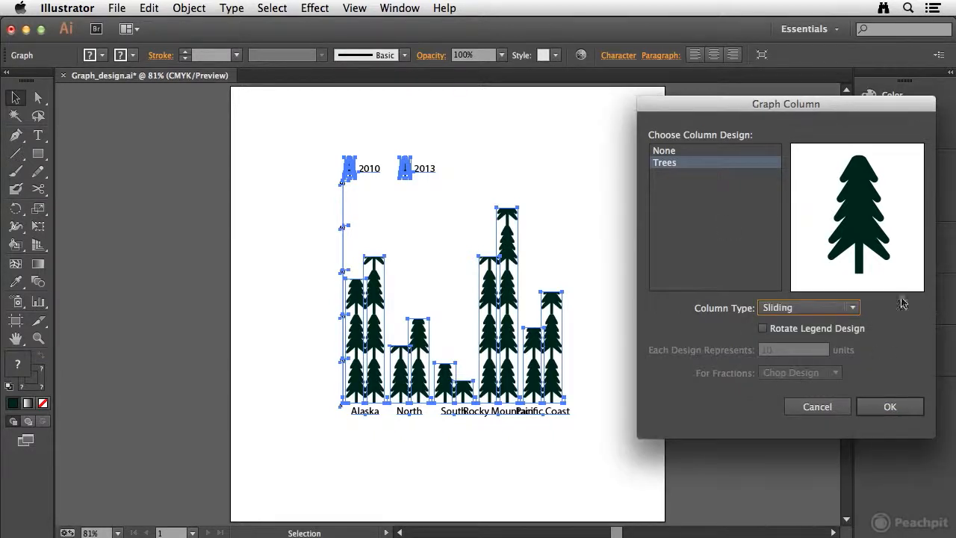
pyautogui.click(890, 408)
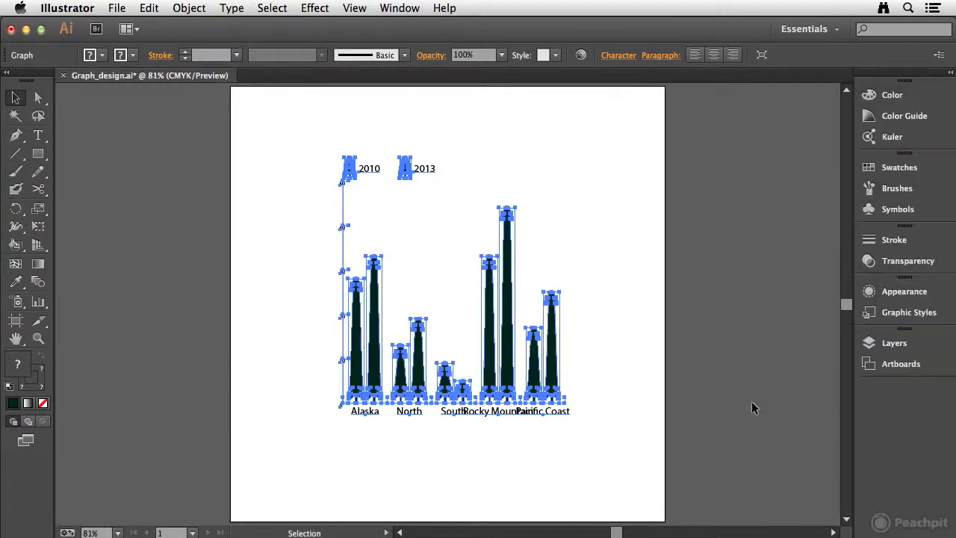
pyautogui.click(658, 329)
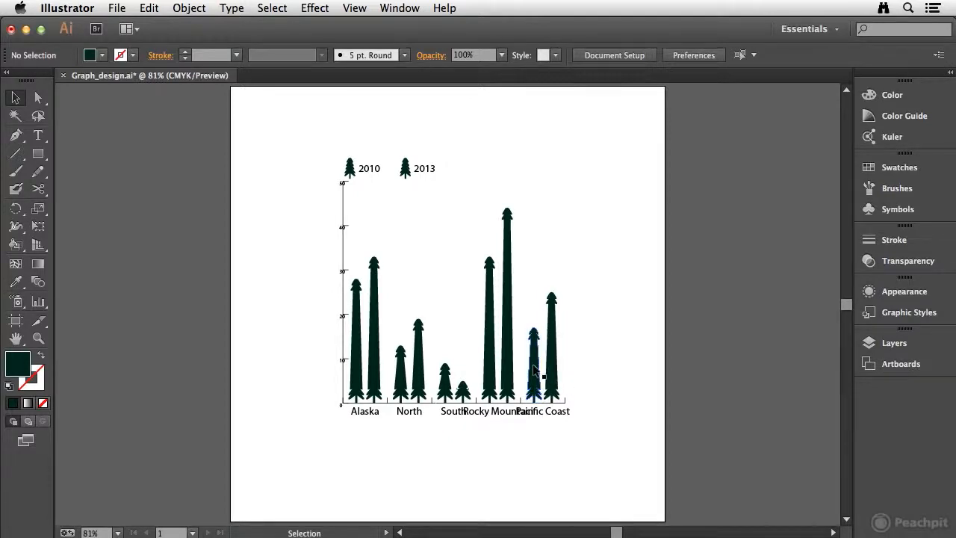
# Set the graph's column type back to Vertically Scaled and deselect the graph.
pyautogui.click(422, 358)
pyautogui.click(192, 9)
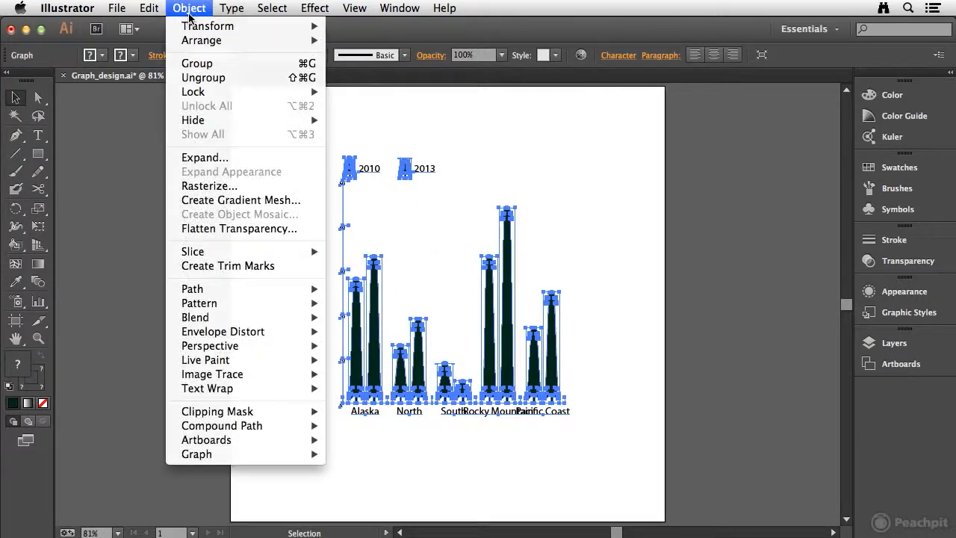
pyautogui.moveTo(299, 454)
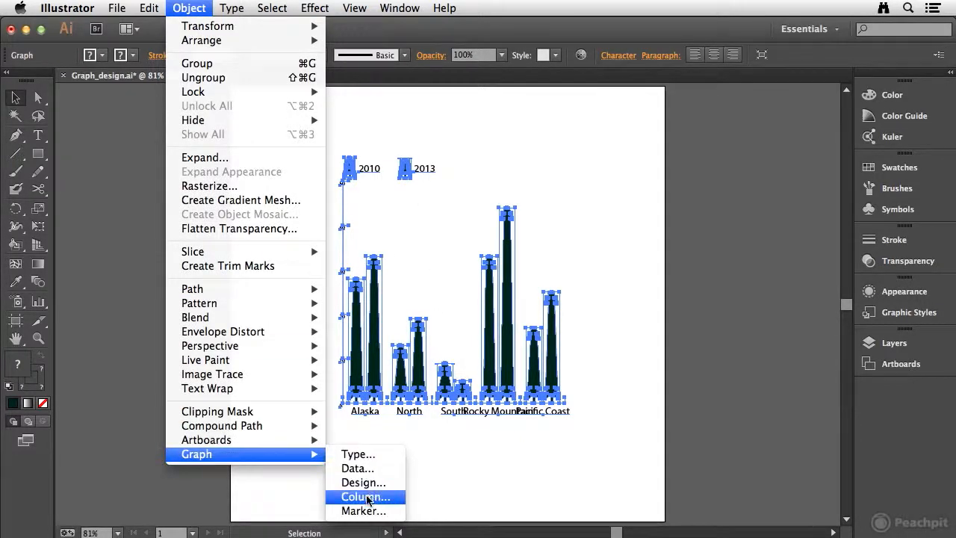
pyautogui.click(357, 496)
pyautogui.click(828, 313)
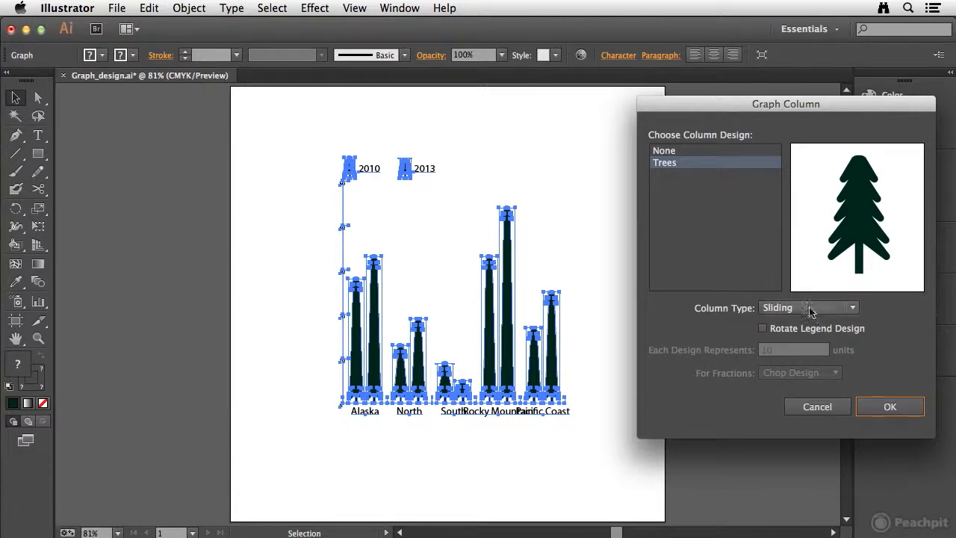
pyautogui.click(814, 324)
pyautogui.click(889, 407)
pyautogui.click(266, 302)
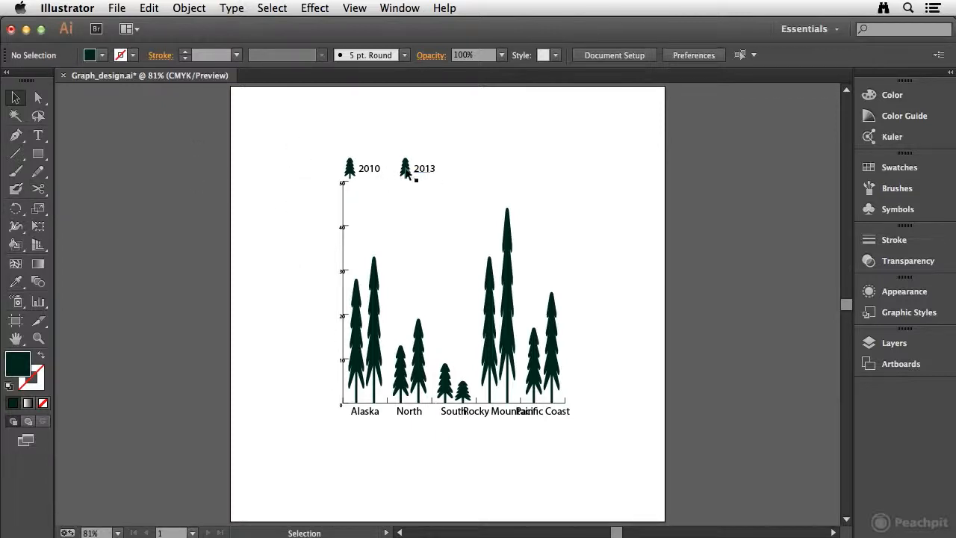
# Switch to the Group Selection tool, try selecting the 2010 trees for Alaska and North, and clear the selection.
pyautogui.moveTo(38, 97); pyautogui.dragTo(127, 120)
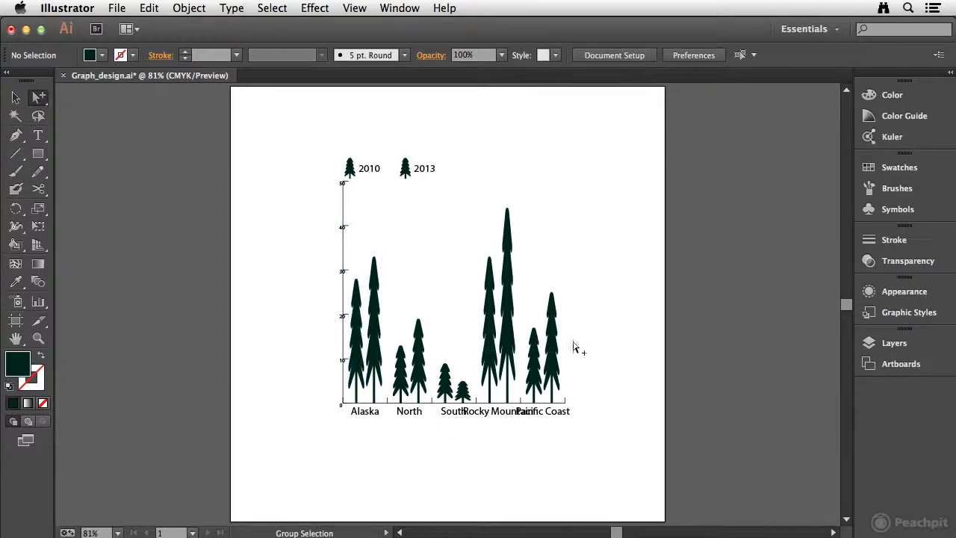
pyautogui.click(357, 321)
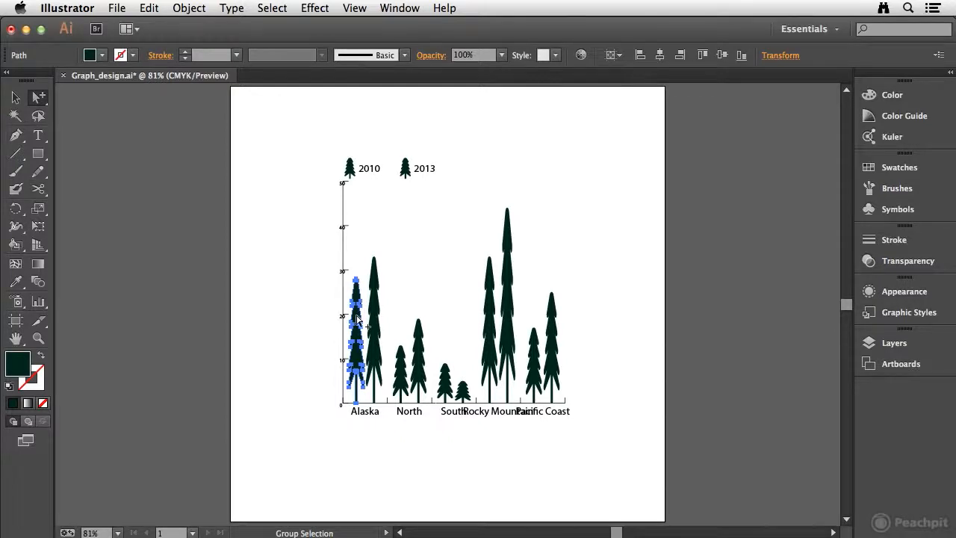
pyautogui.click(358, 318)
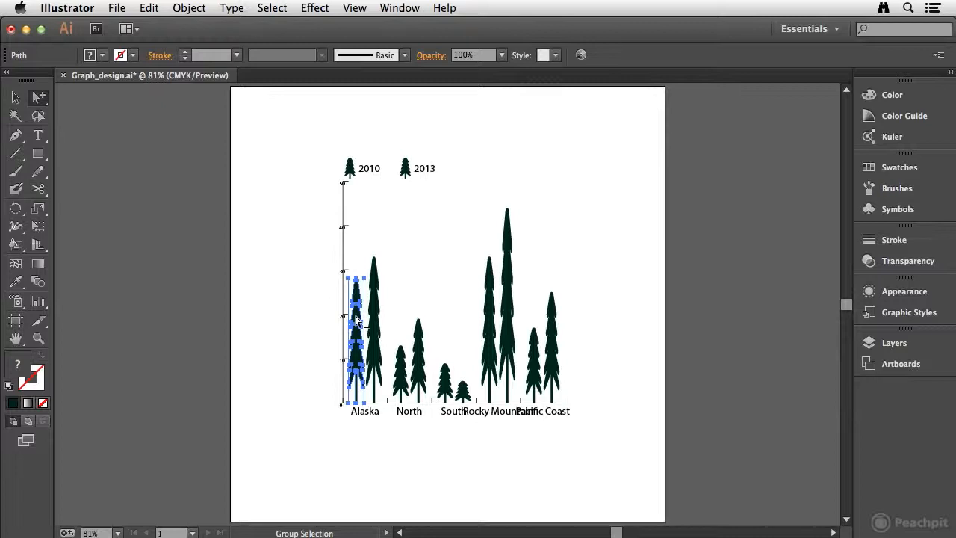
pyautogui.click(303, 327)
pyautogui.click(358, 326)
pyautogui.keyDown('shift'); pyautogui.click(400, 362); pyautogui.keyUp('shift')
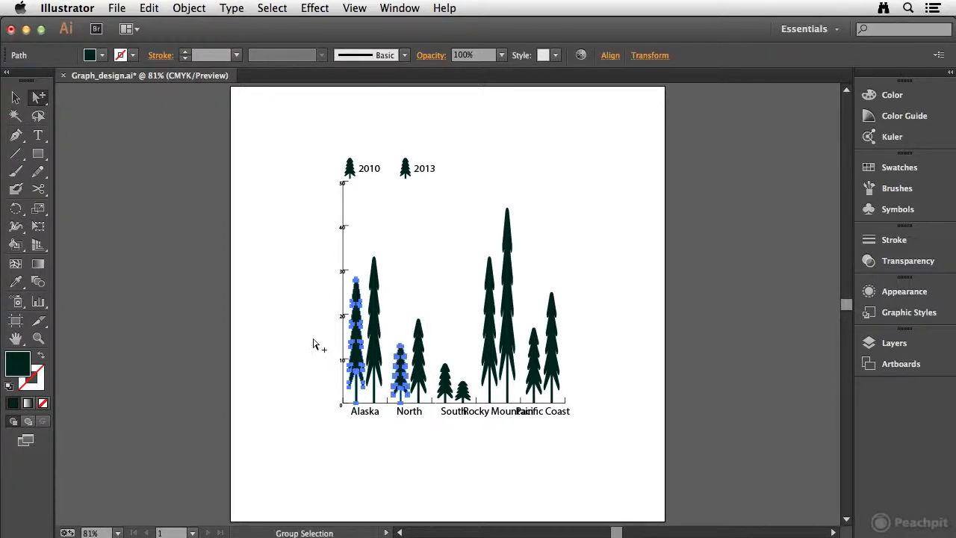
pyautogui.click(321, 278)
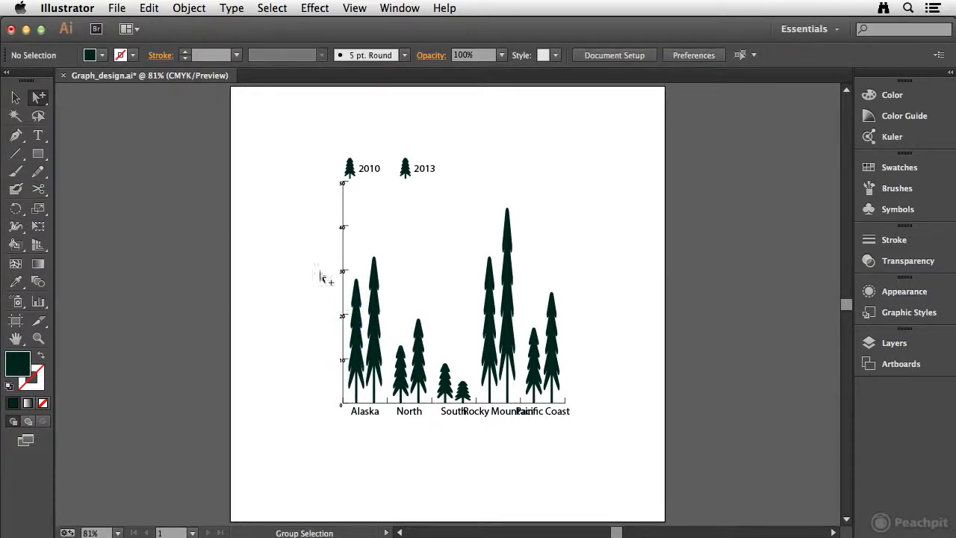
# Select the 2010 tree of all five regions together with the 2010 legend tree.
pyautogui.click(358, 322)
pyautogui.keyDown('shift'); pyautogui.click(403, 371); pyautogui.keyUp('shift')
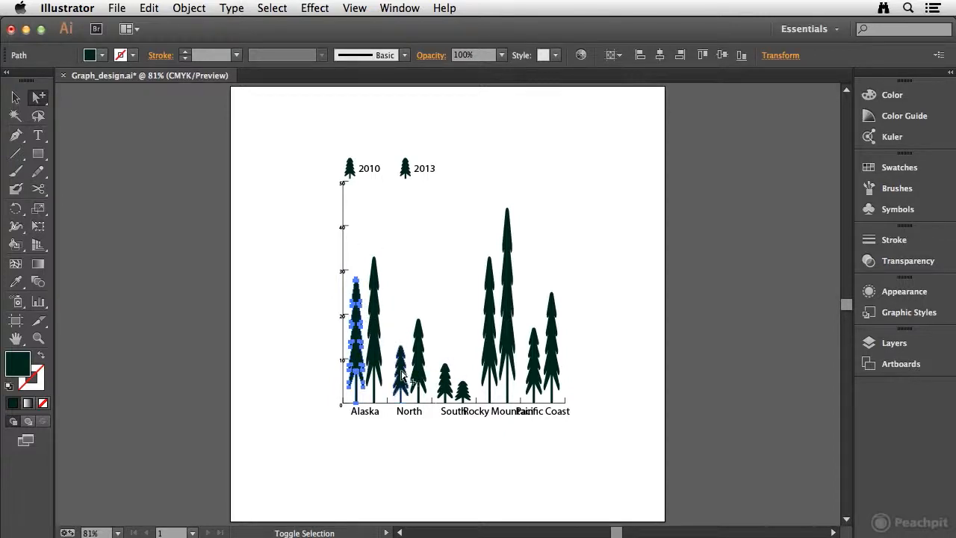
pyautogui.keyDown('shift'); pyautogui.click(404, 373); pyautogui.keyUp('shift')
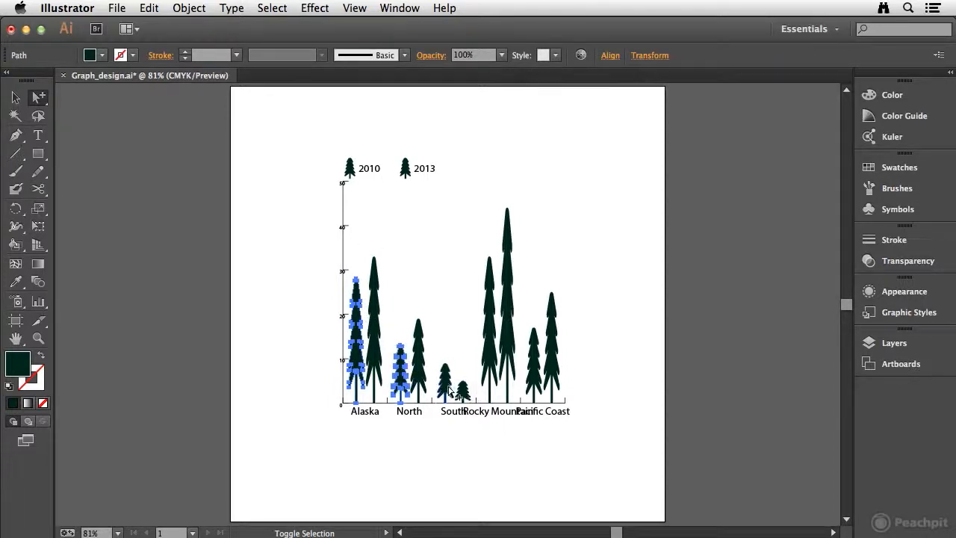
pyautogui.keyDown('shift'); pyautogui.click(446, 385); pyautogui.keyUp('shift')
pyautogui.keyDown('shift'); pyautogui.click(489, 347); pyautogui.keyUp('shift')
pyautogui.keyDown('shift'); pyautogui.click(534, 366); pyautogui.keyUp('shift')
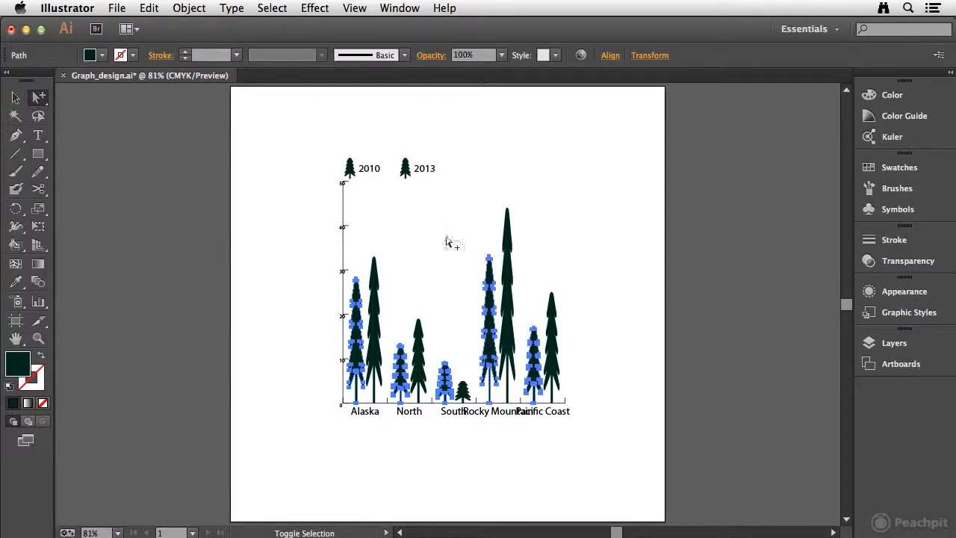
pyautogui.keyDown('shift'); pyautogui.click(351, 165); pyautogui.keyUp('shift')
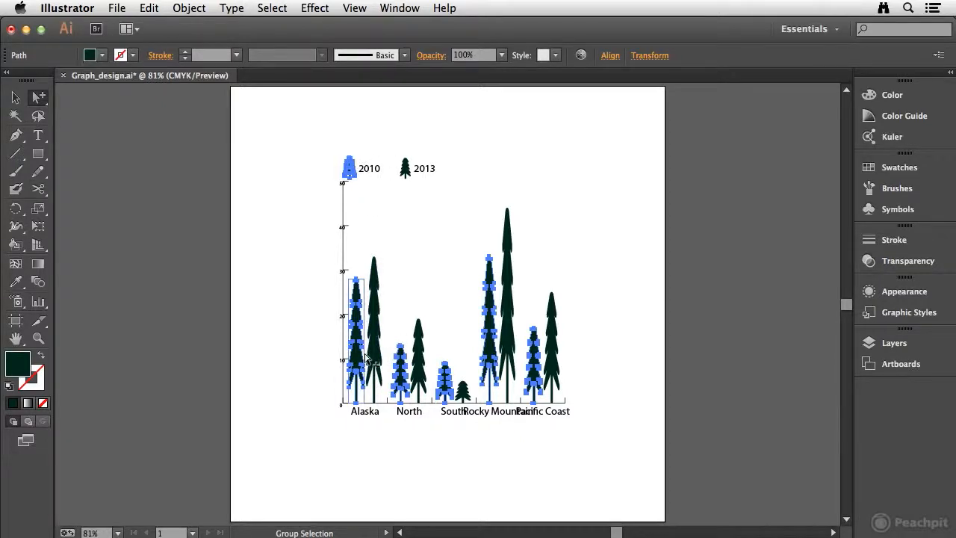
# Lighten the selected 2010 trees' fill to about C 65.7, M 37, Y 55.46, K 45.99 and deselect them.
pyautogui.click(885, 95)
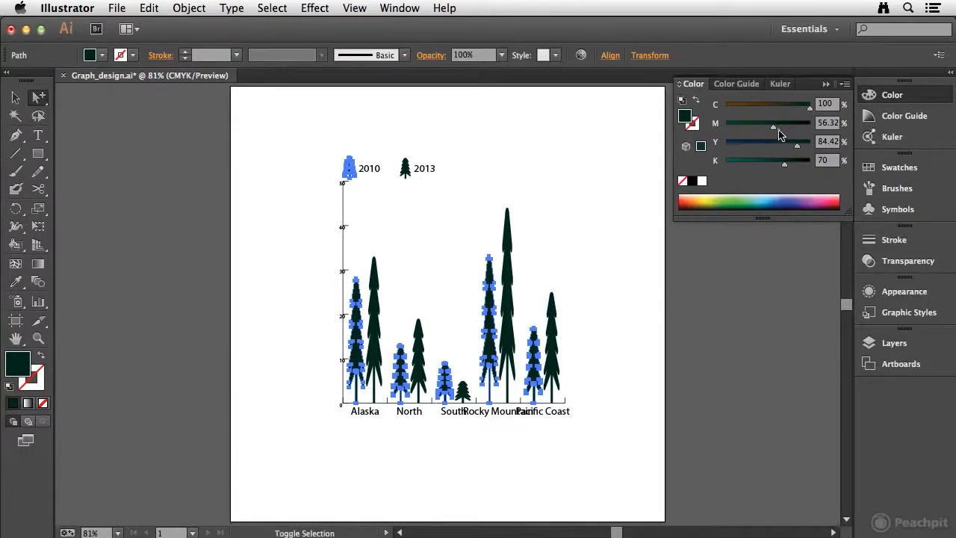
pyautogui.moveTo(773, 131); pyautogui.dragTo(756, 132)
pyautogui.click(576, 172)
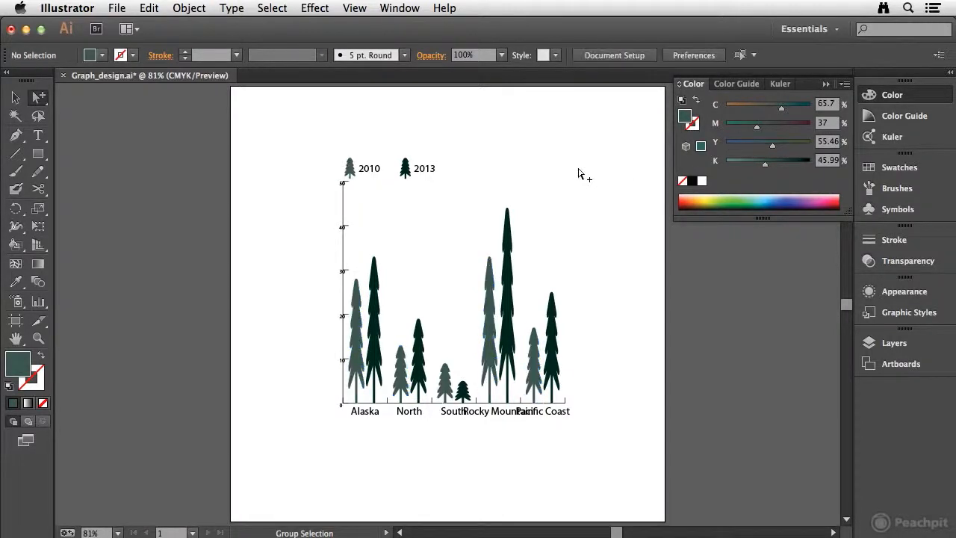
# Break the Rocky Mountain and Pacific Coast category labels onto two lines each, and deselect the text.
pyautogui.click(39, 136)
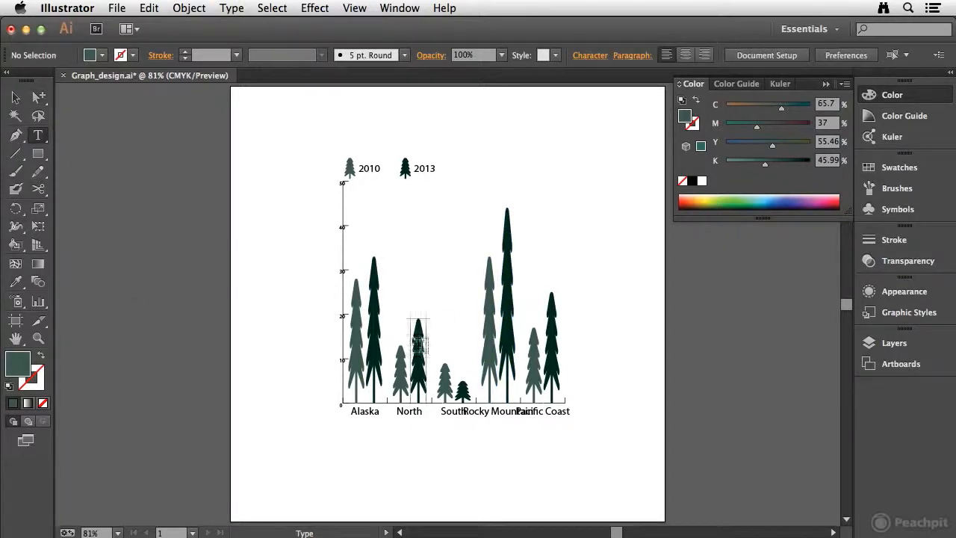
pyautogui.click(493, 411)
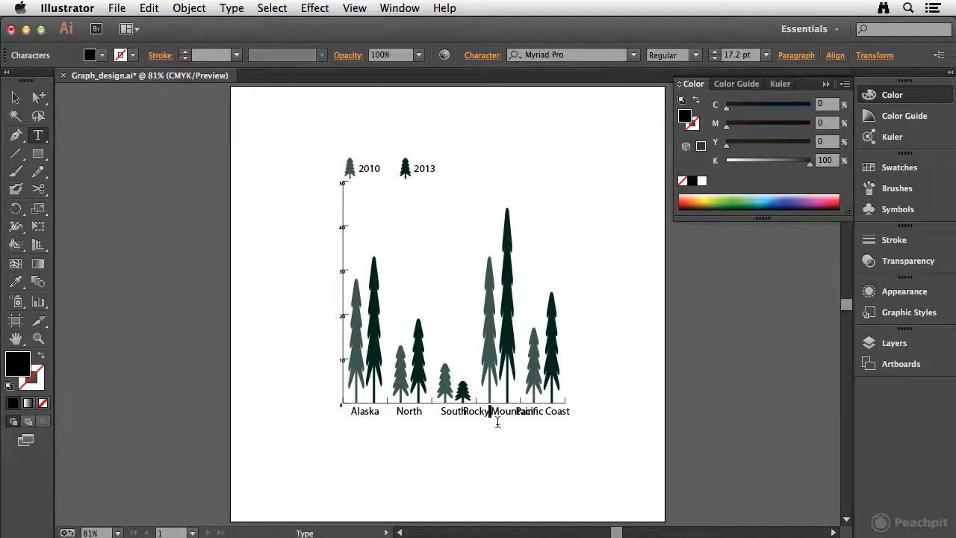
pyautogui.press('Return')
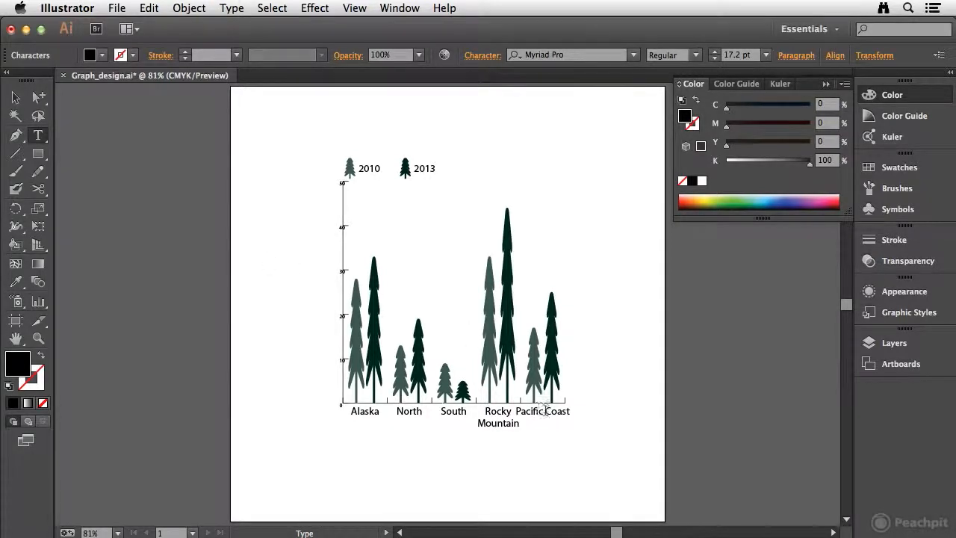
pyautogui.press('Return')
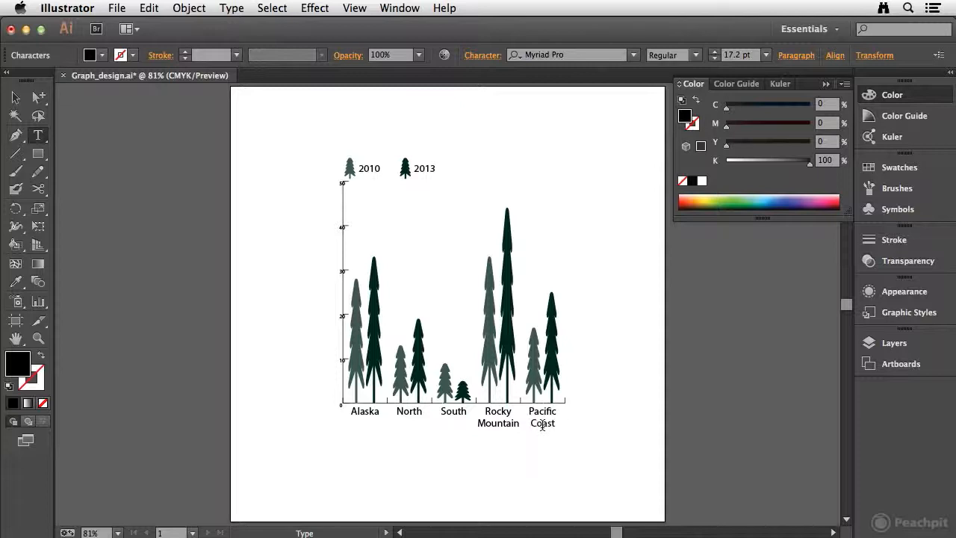
pyautogui.click(15, 97)
pyautogui.click(241, 321)
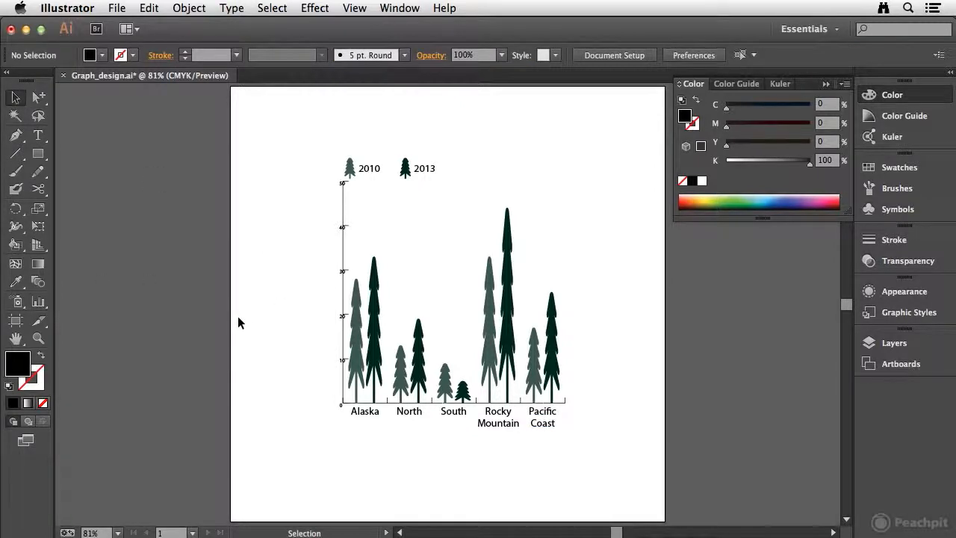